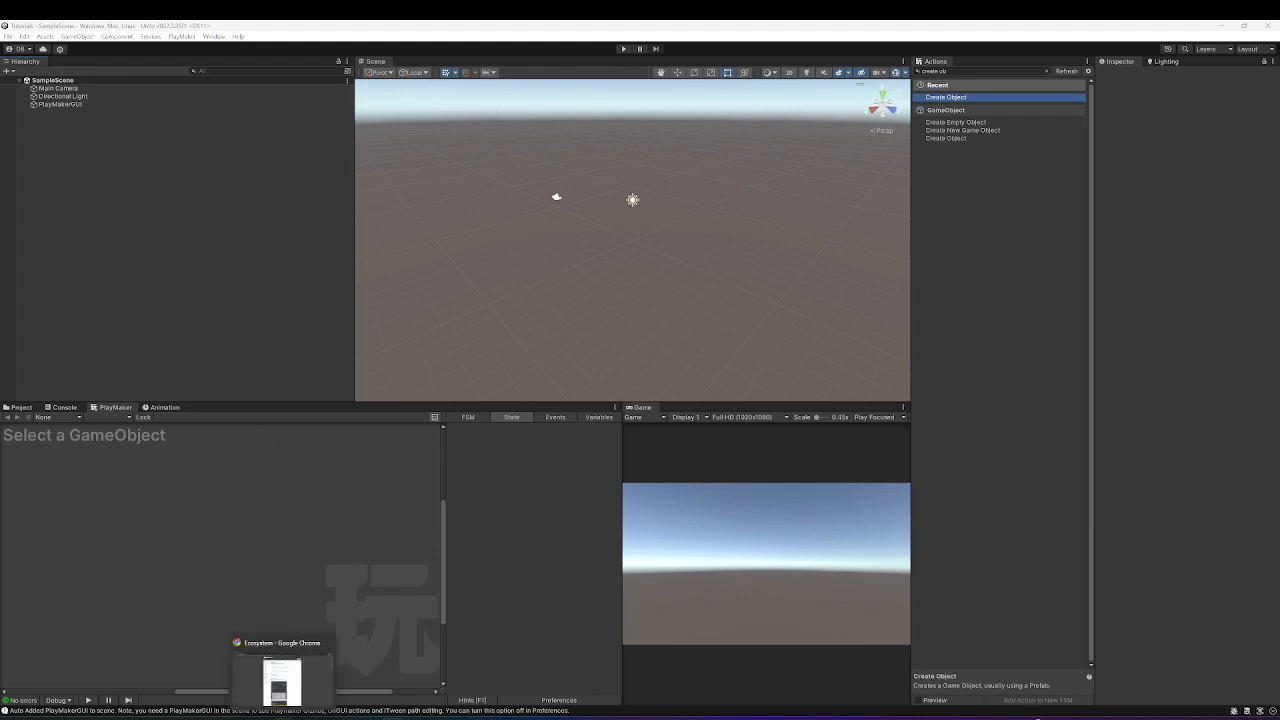
# Download the Ecosystem.unitypackage from the PlayMaker Ecosystem page in Chrome, then return to Unity.
pyautogui.click(284, 717)
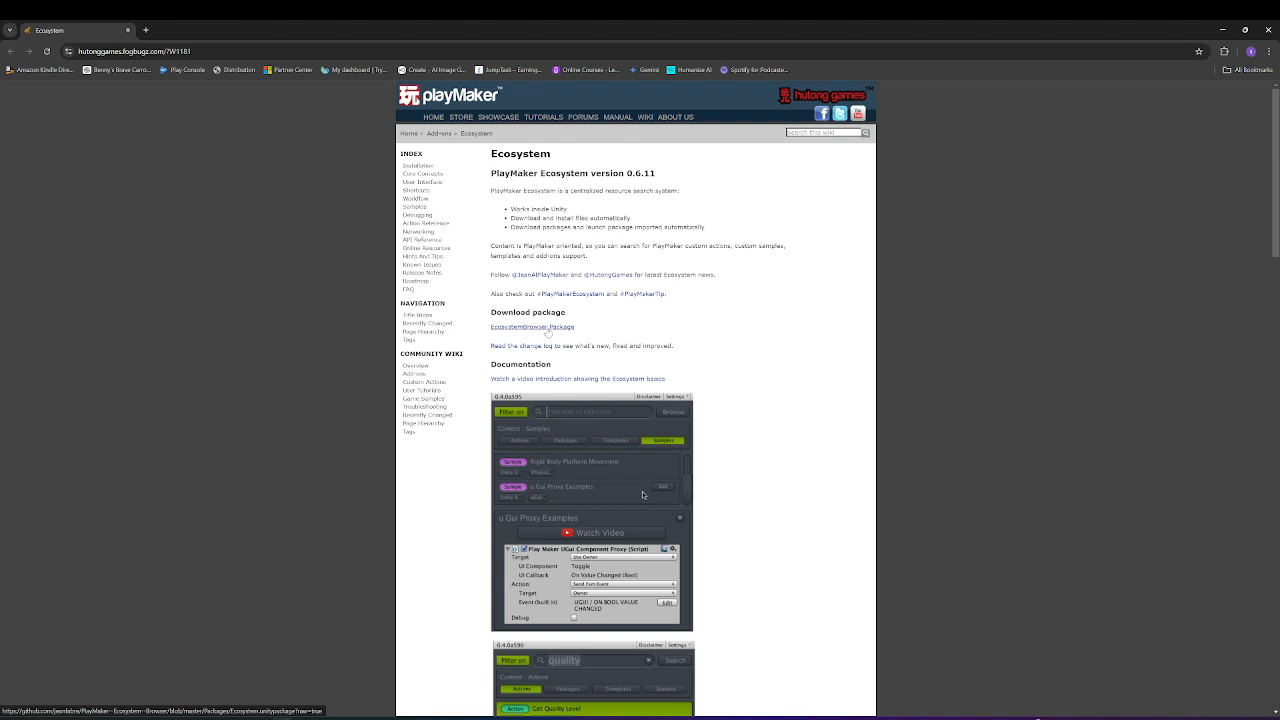
pyautogui.click(545, 327)
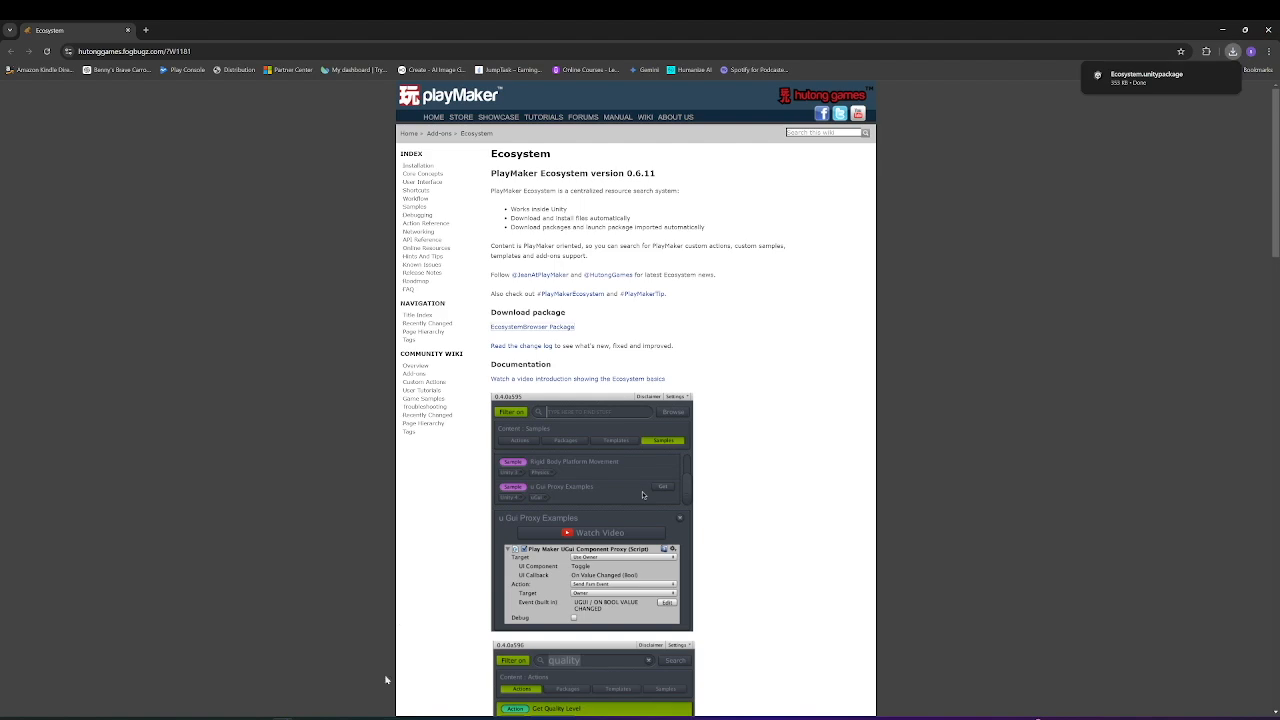
pyautogui.hotkey('alt', 'Tab')
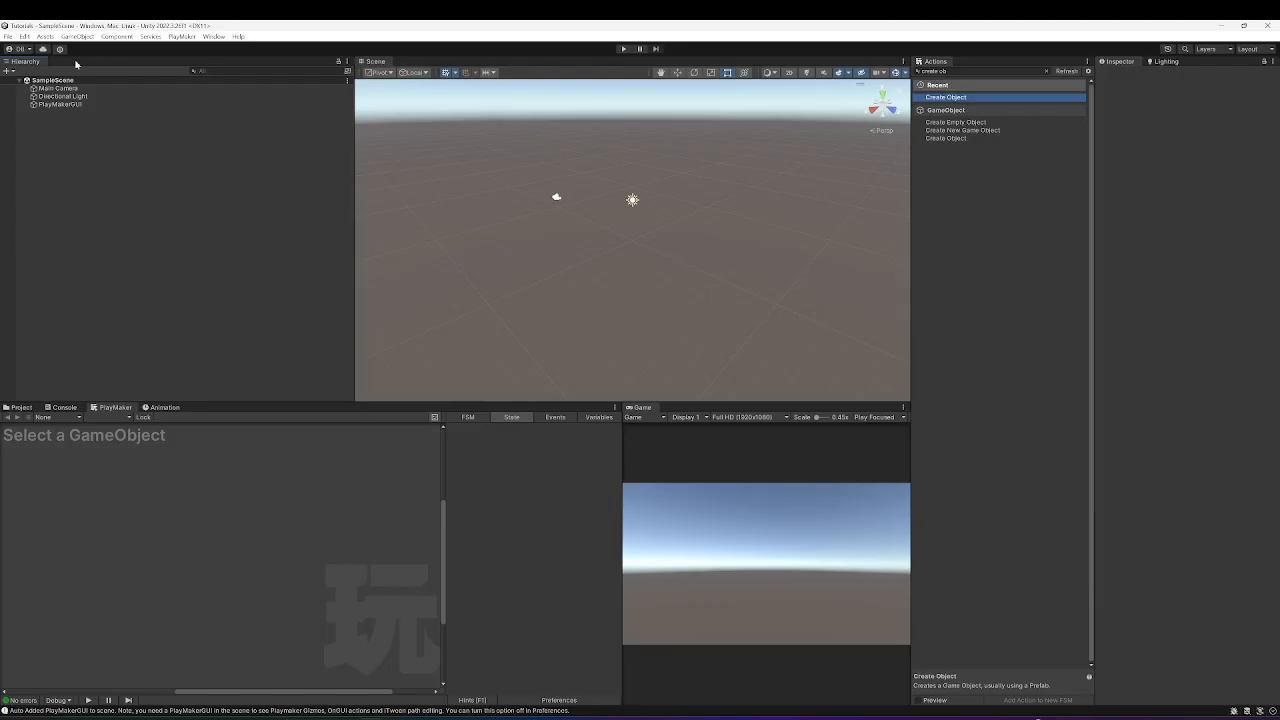
# Import all files of Ecosystem.unitypackage from the Desktop as a custom package.
pyautogui.click(46, 37)
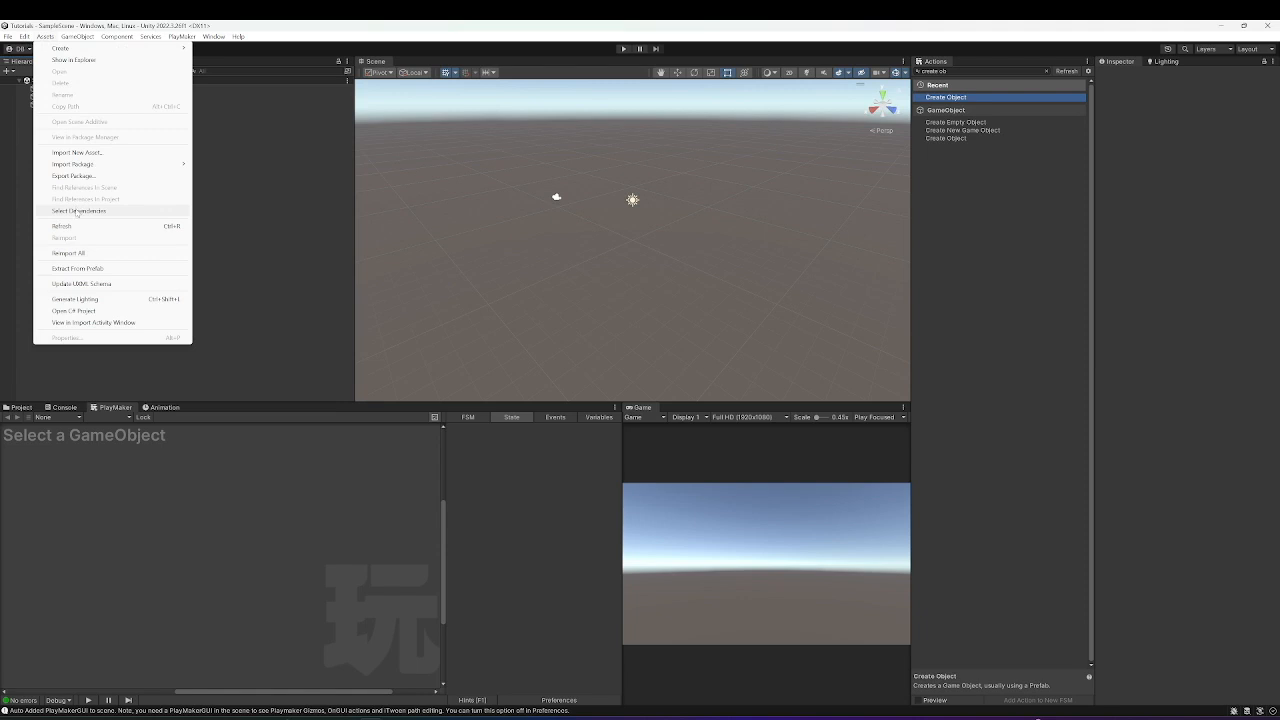
pyautogui.moveTo(110, 164)
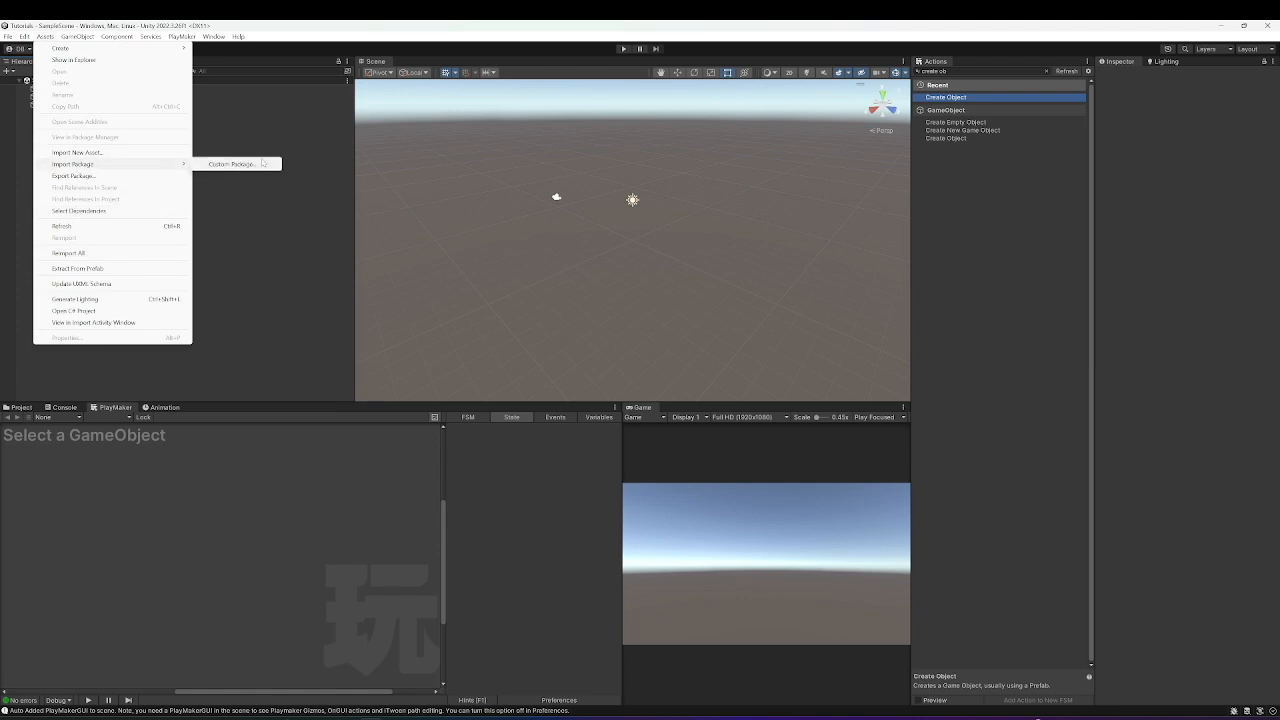
pyautogui.click(248, 170)
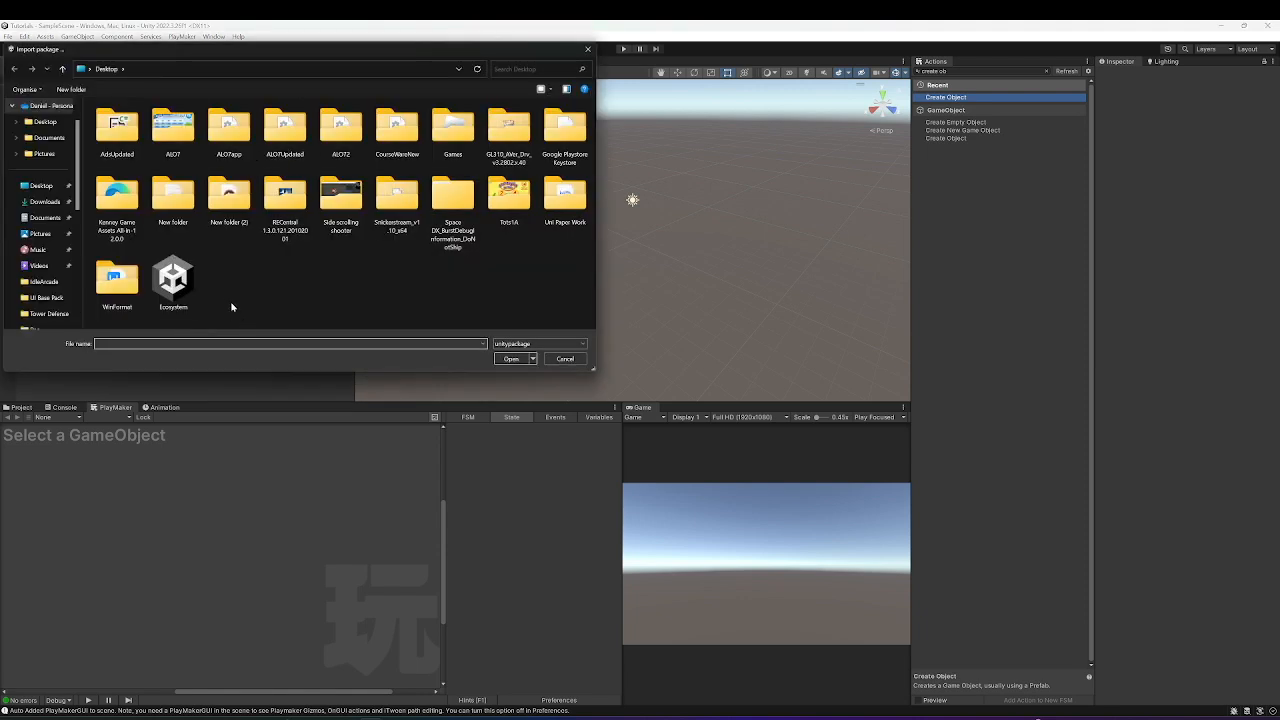
pyautogui.doubleClick(170, 283)
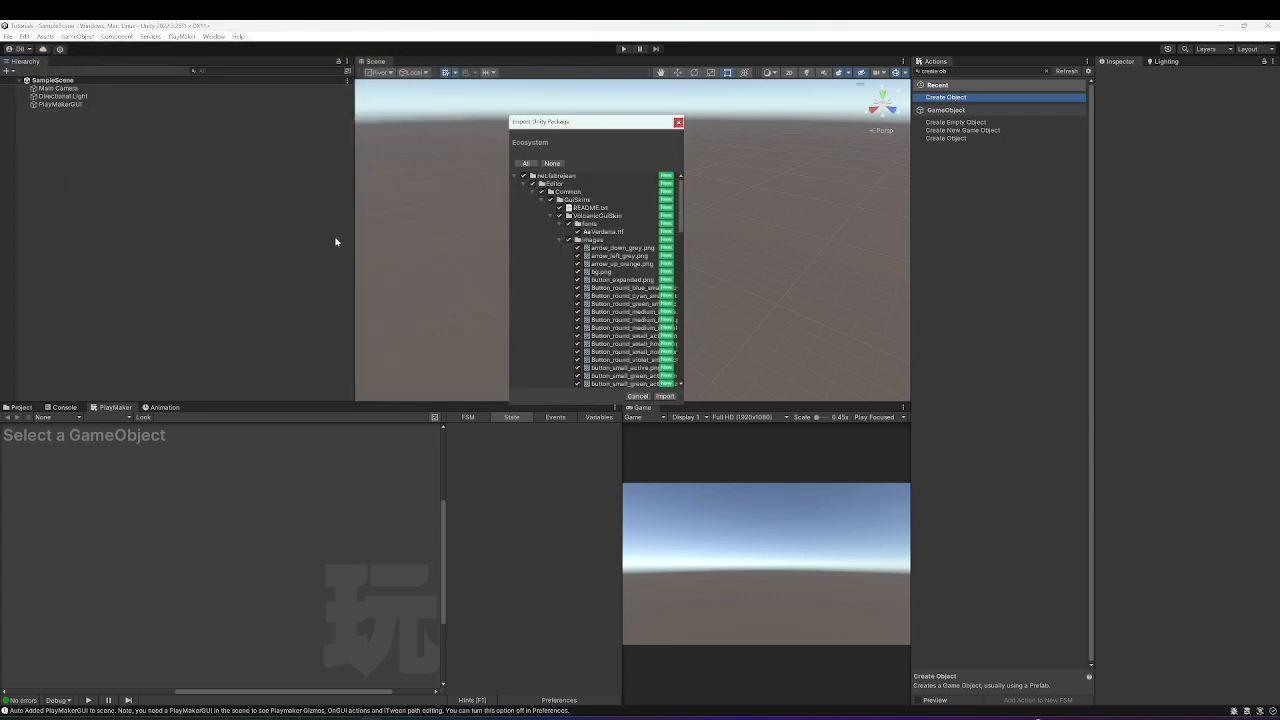
pyautogui.click(665, 396)
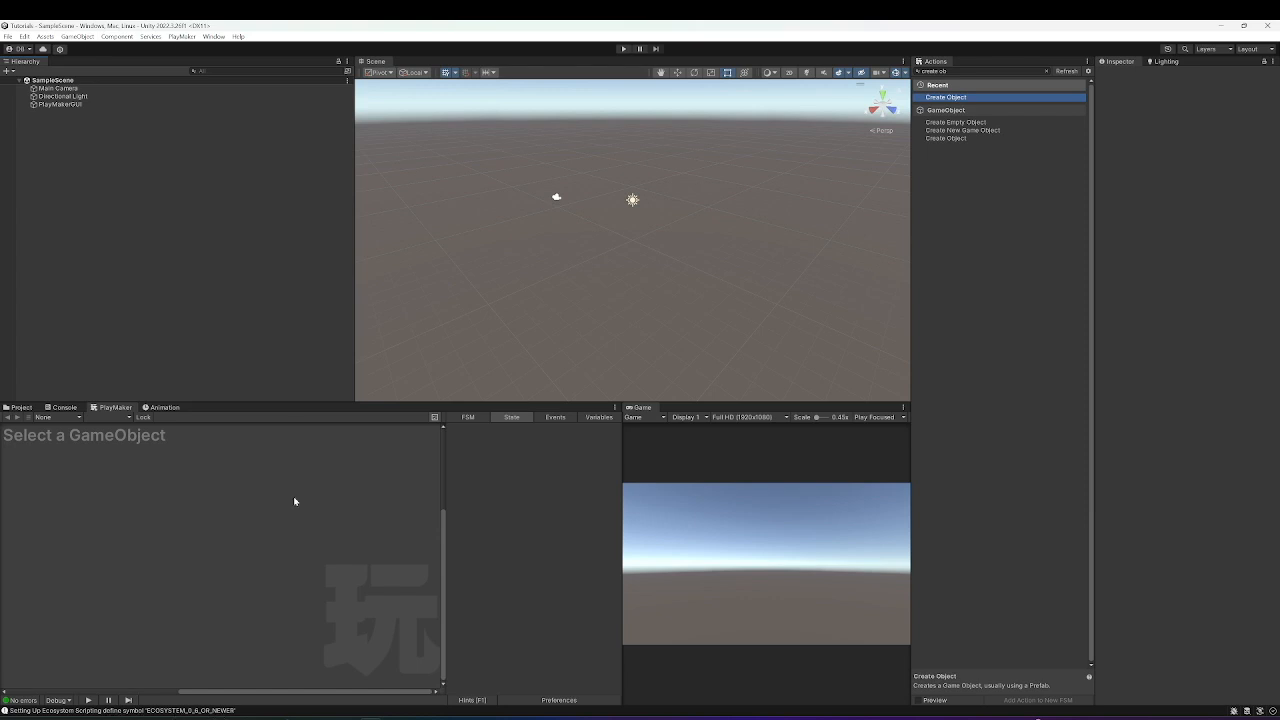
pyautogui.click(181, 37)
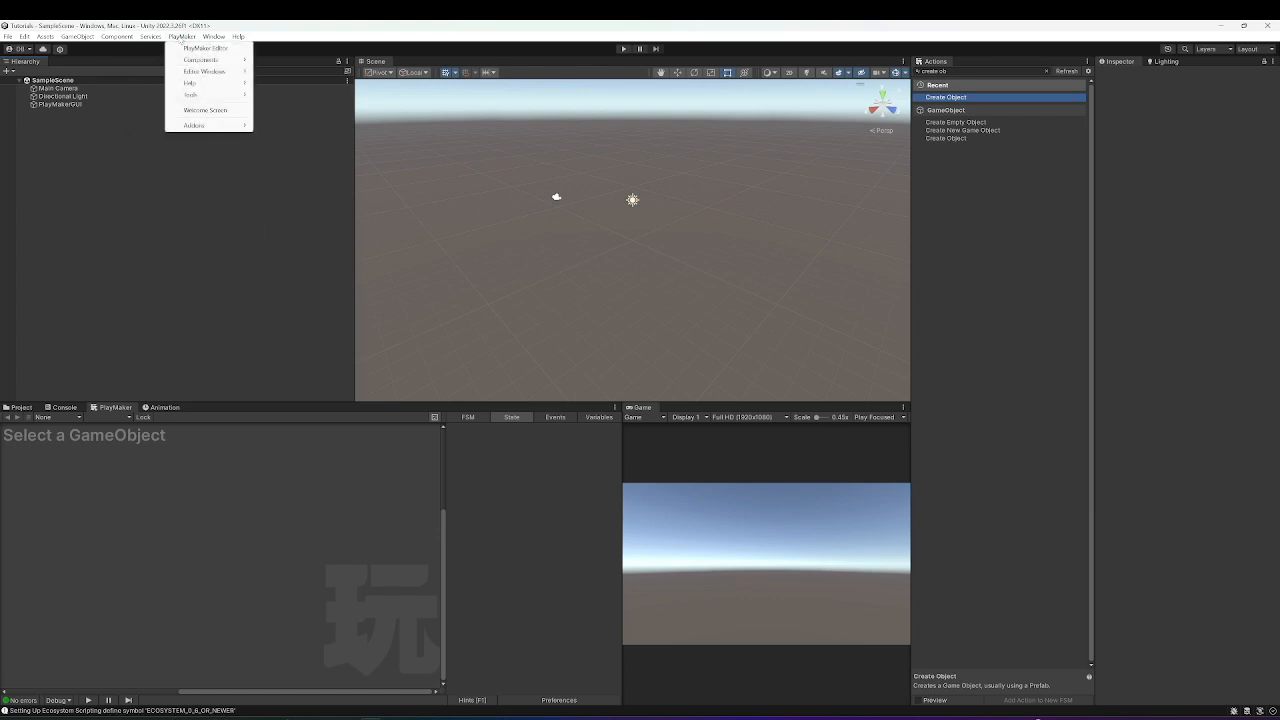
# Open PlayMaker's Ecosystem Browser over the Scene view and accept its disclaimer.
pyautogui.moveTo(200, 125)
pyautogui.moveTo(309, 127)
pyautogui.moveTo(298, 148)
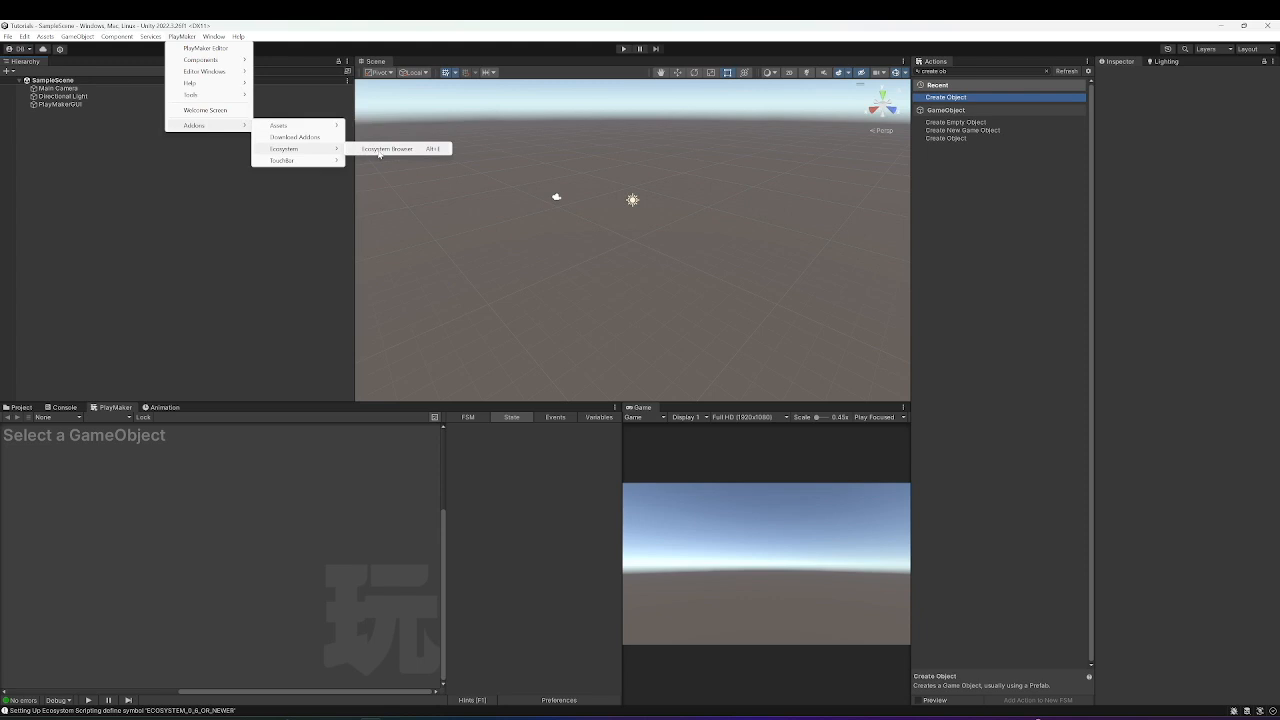
pyautogui.click(385, 149)
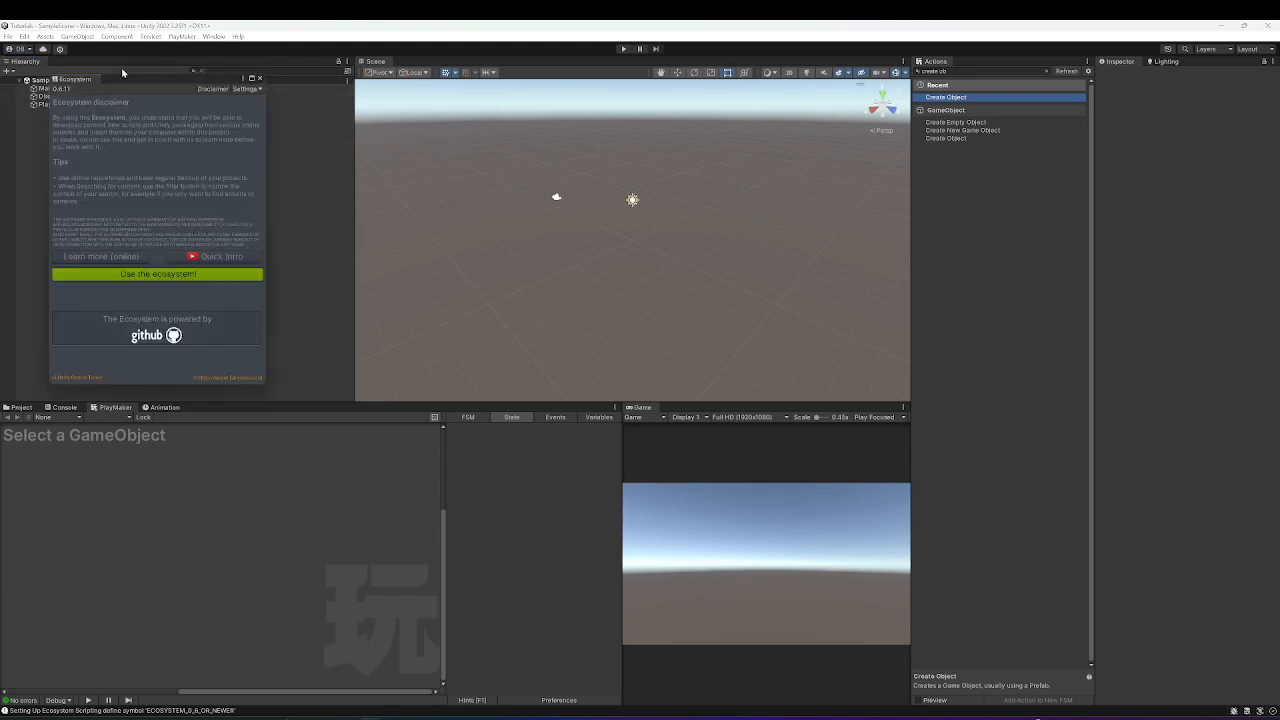
pyautogui.moveTo(152, 80); pyautogui.dragTo(451, 117)
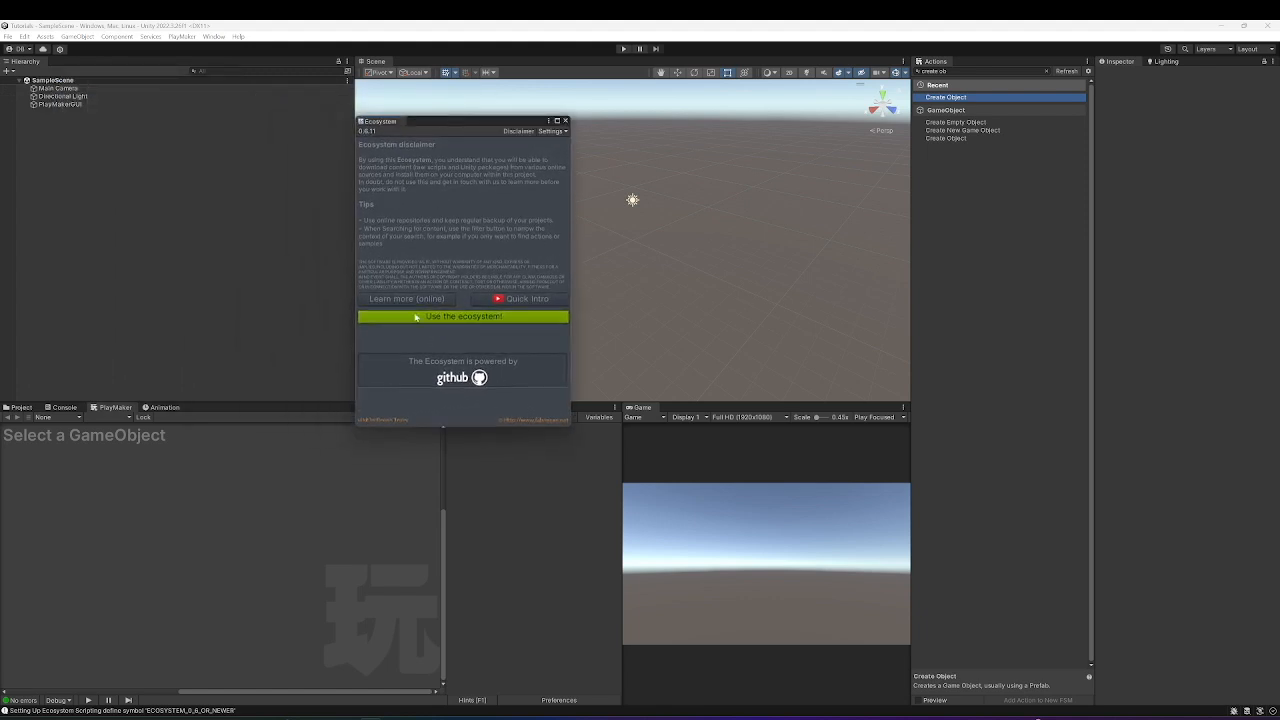
pyautogui.click(465, 318)
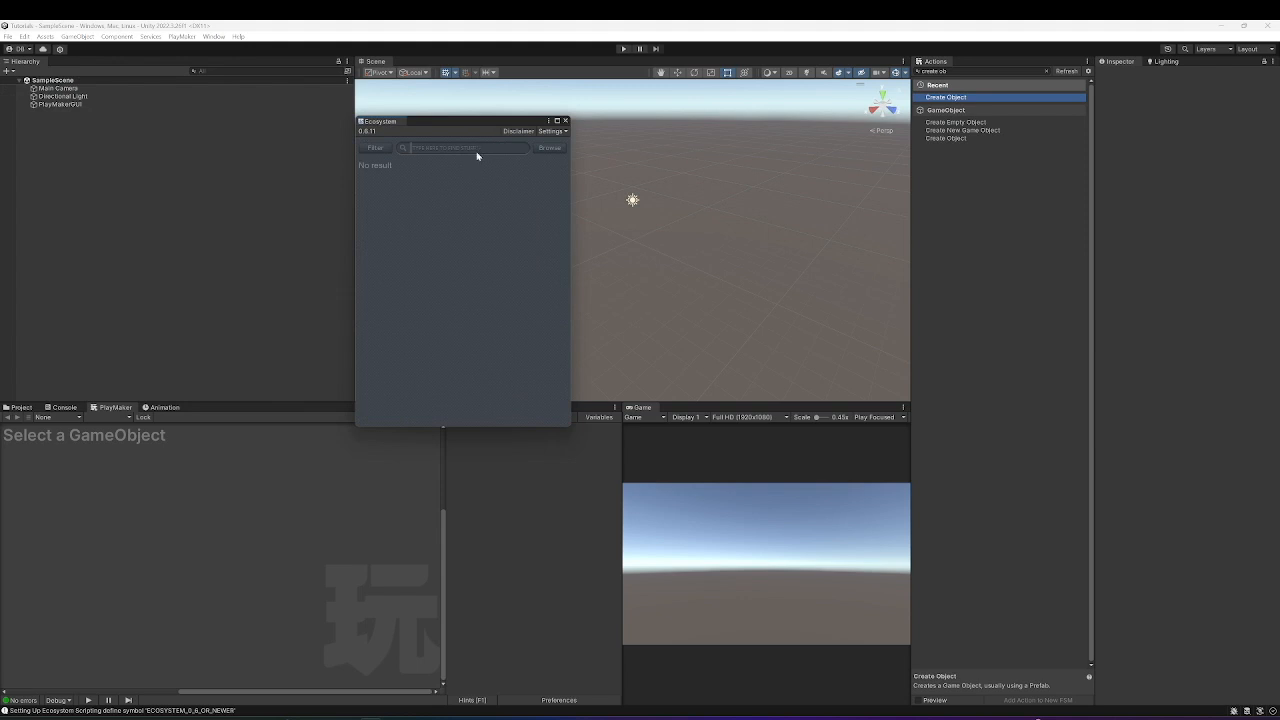
pyautogui.click(477, 151)
# Add a UI Text - TextMeshPro object to the scene, importing TMP Essentials.
pyautogui.rightClick(53, 125)
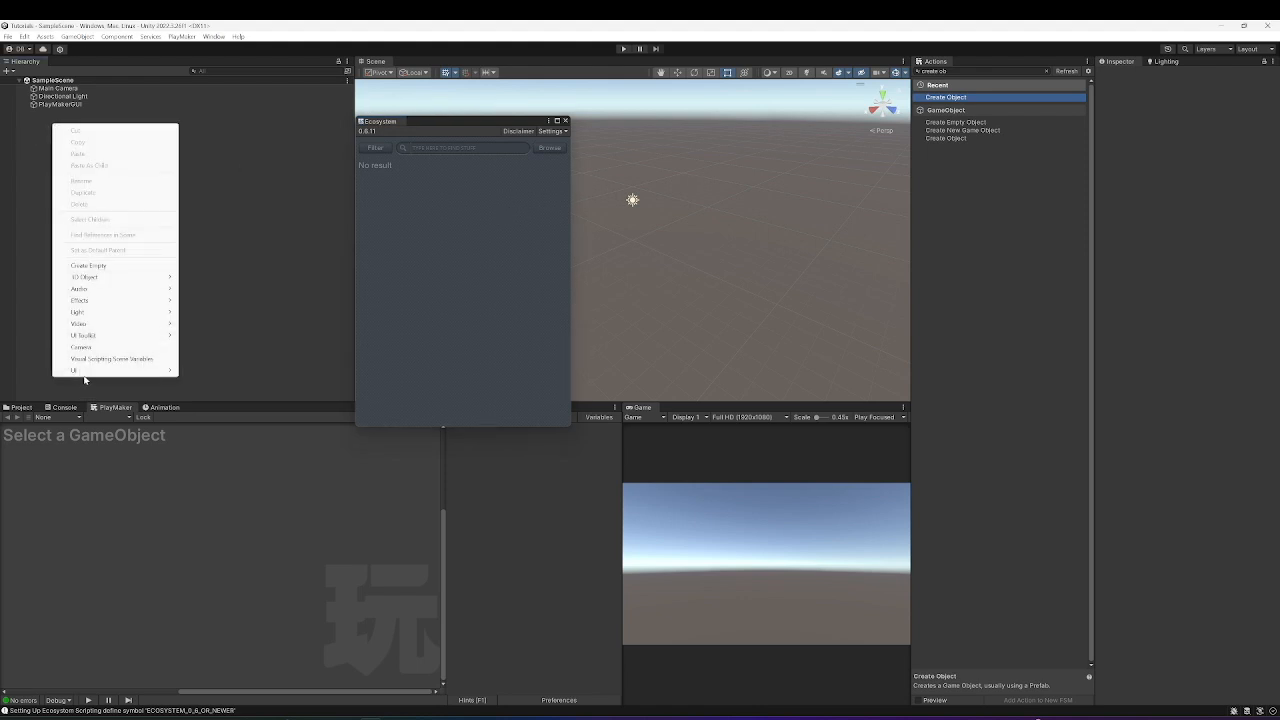
pyautogui.moveTo(90, 370)
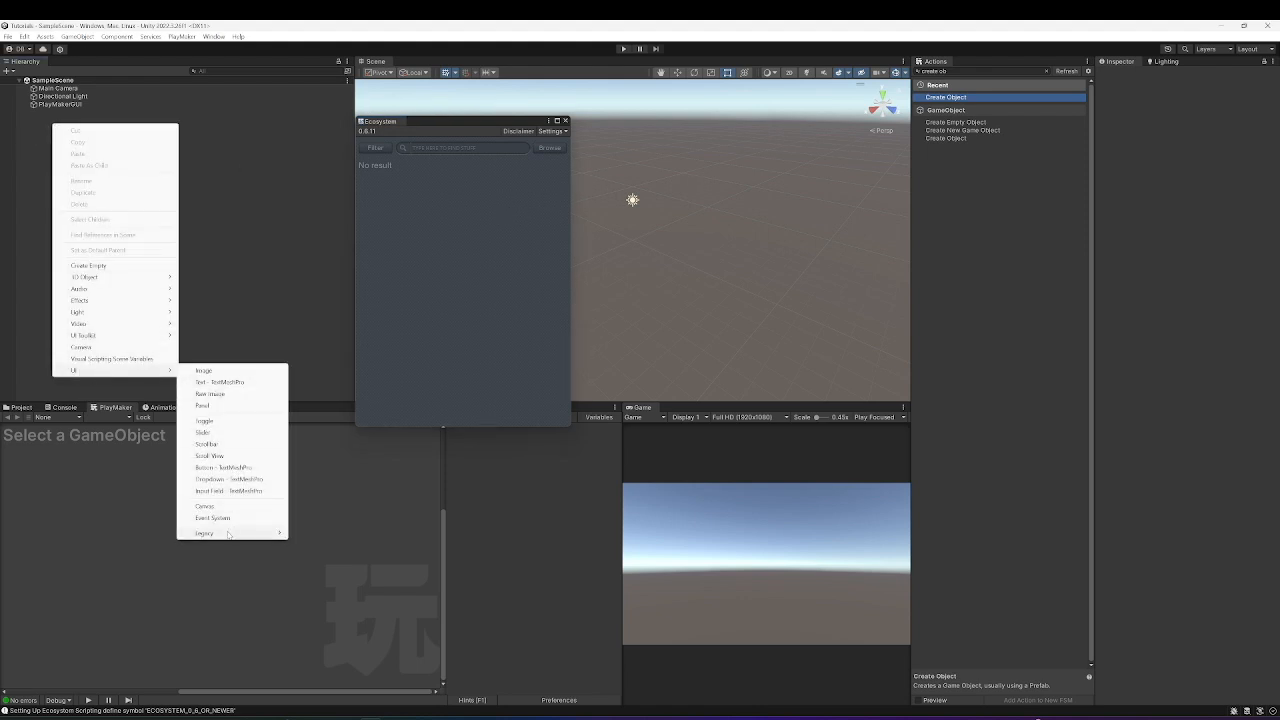
pyautogui.moveTo(249, 537)
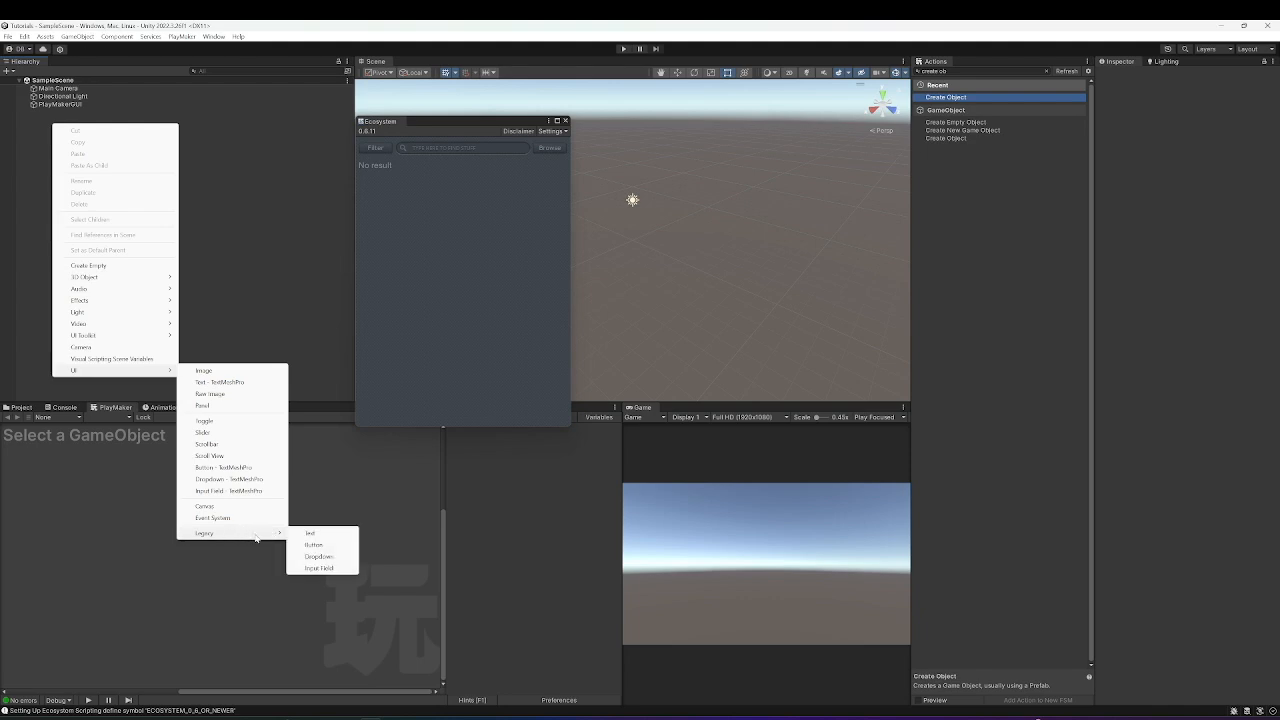
pyautogui.click(216, 384)
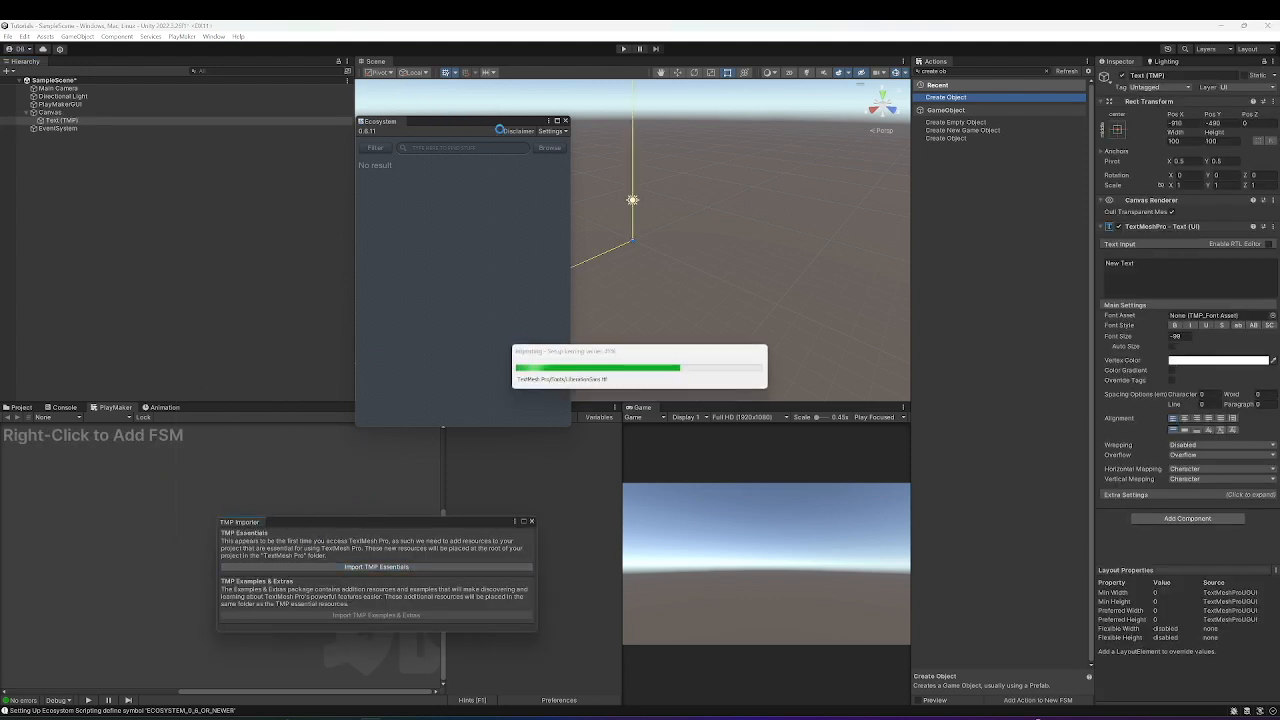
pyautogui.moveTo(487, 127); pyautogui.dragTo(1031, 285)
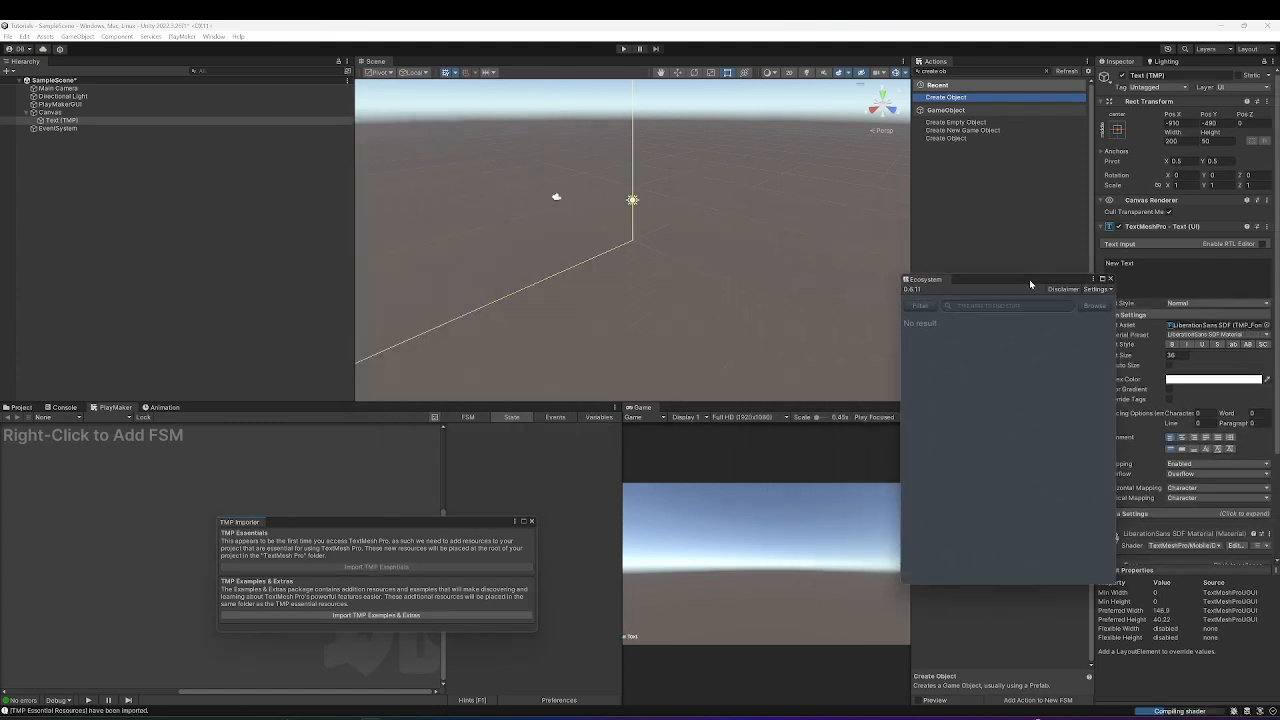
# Frame the Text (TMP) object in a 2D Scene view around the canvas.
pyautogui.click(57, 121)
pyautogui.doubleClick(57, 121)
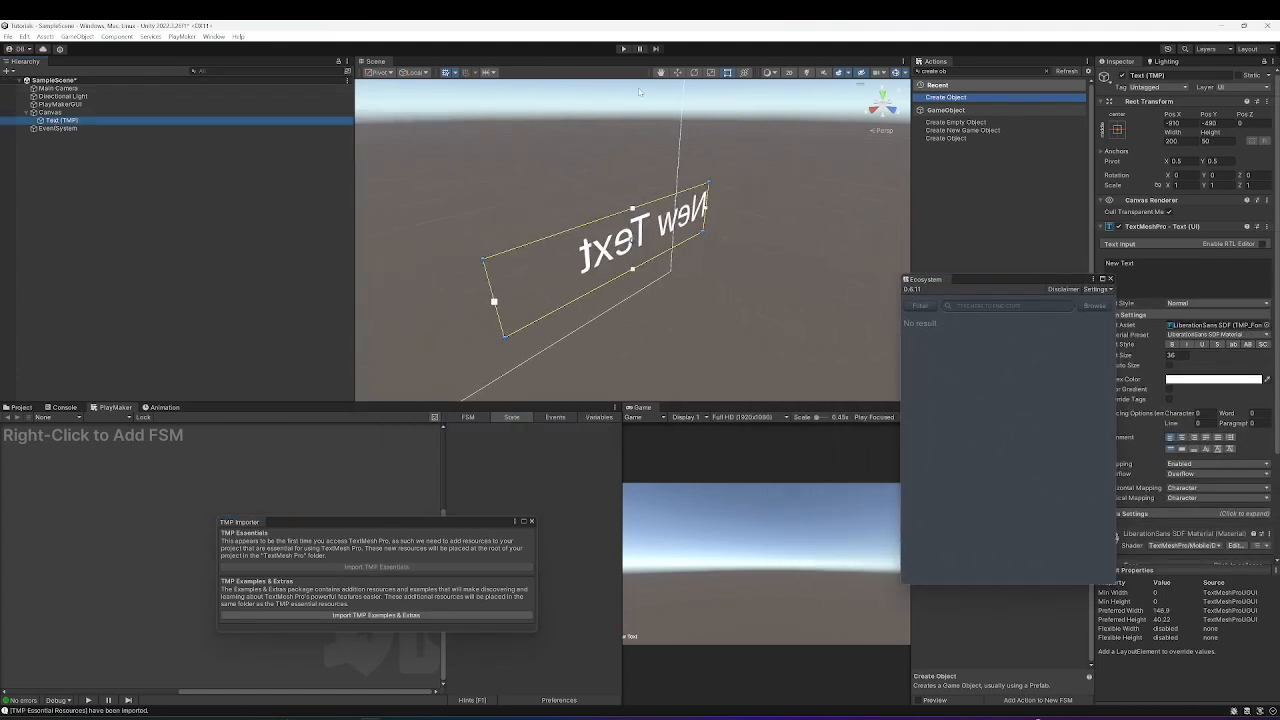
pyautogui.click(789, 72)
pyautogui.scroll(-8, 686, 210)
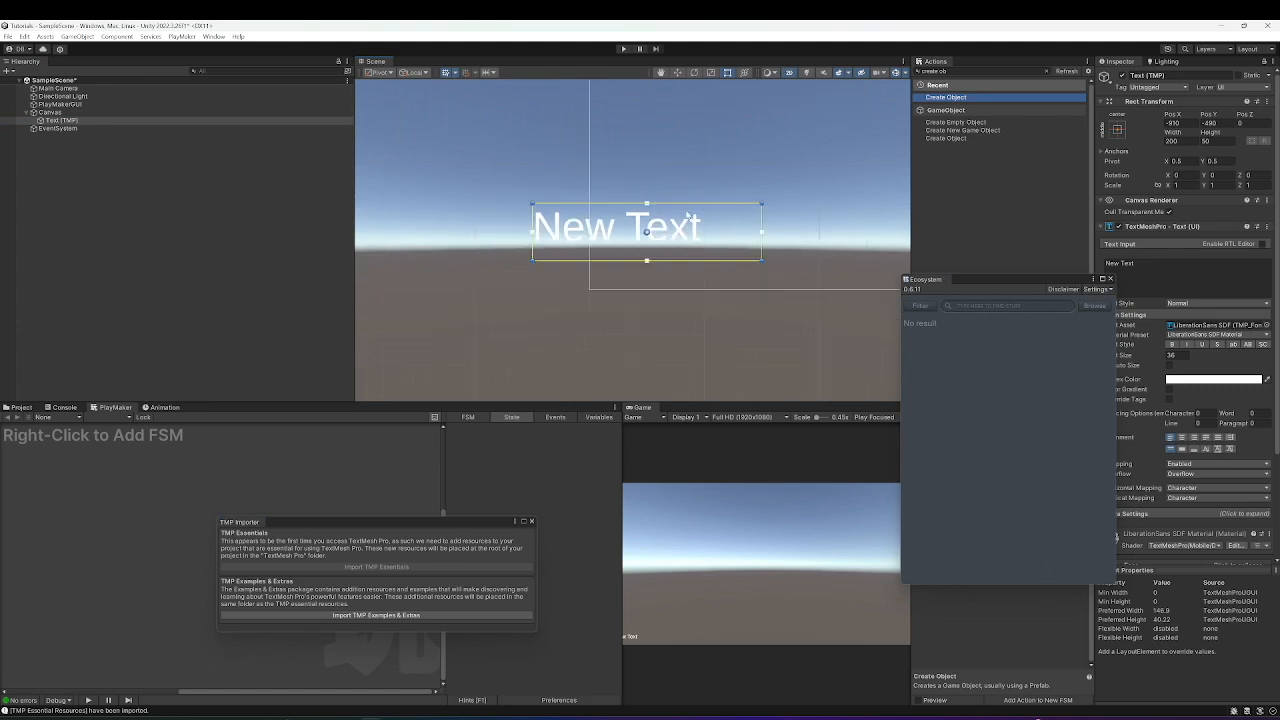
pyautogui.moveTo(657, 232); pyautogui.dragTo(468, 300, button='middle')
# Move New Text into the canvas and centre the canvas in the Scene view.
pyautogui.moveTo(489, 291); pyautogui.dragTo(770, 152)
pyautogui.scroll(-3, 765, 150)
pyautogui.moveTo(765, 150); pyautogui.dragTo(641, 238, button='middle')
pyautogui.scroll(-5, 726, 209)
pyautogui.moveTo(726, 209); pyautogui.dragTo(658, 254, button='middle')
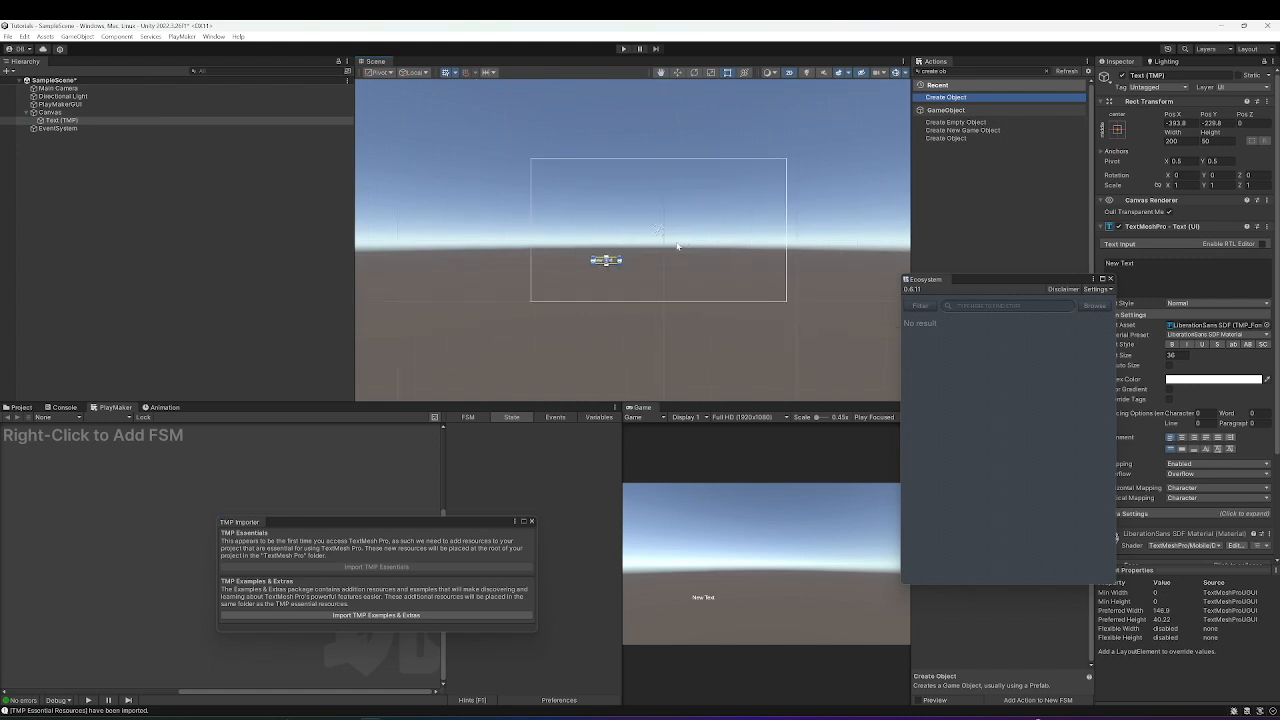
# Set the text's Font Size to 100 and widen its rect so it fits one line.
pyautogui.click(1176, 355)
pyautogui.write('100')
pyautogui.moveTo(592, 256); pyautogui.dragTo(547, 228)
pyautogui.moveTo(618, 263); pyautogui.dragTo(663, 289)
# Close the Ecosystem window and search the Actions list for 'ui set'.
pyautogui.click(956, 72)
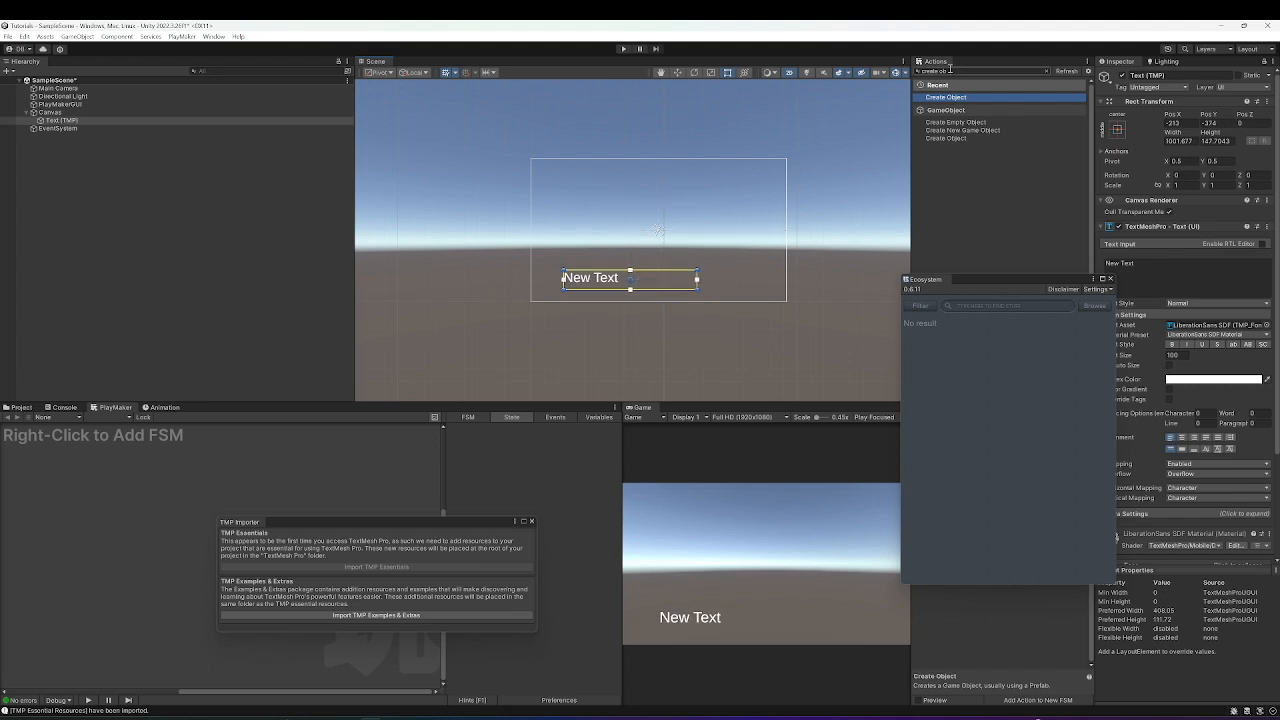
pyautogui.click(1110, 279)
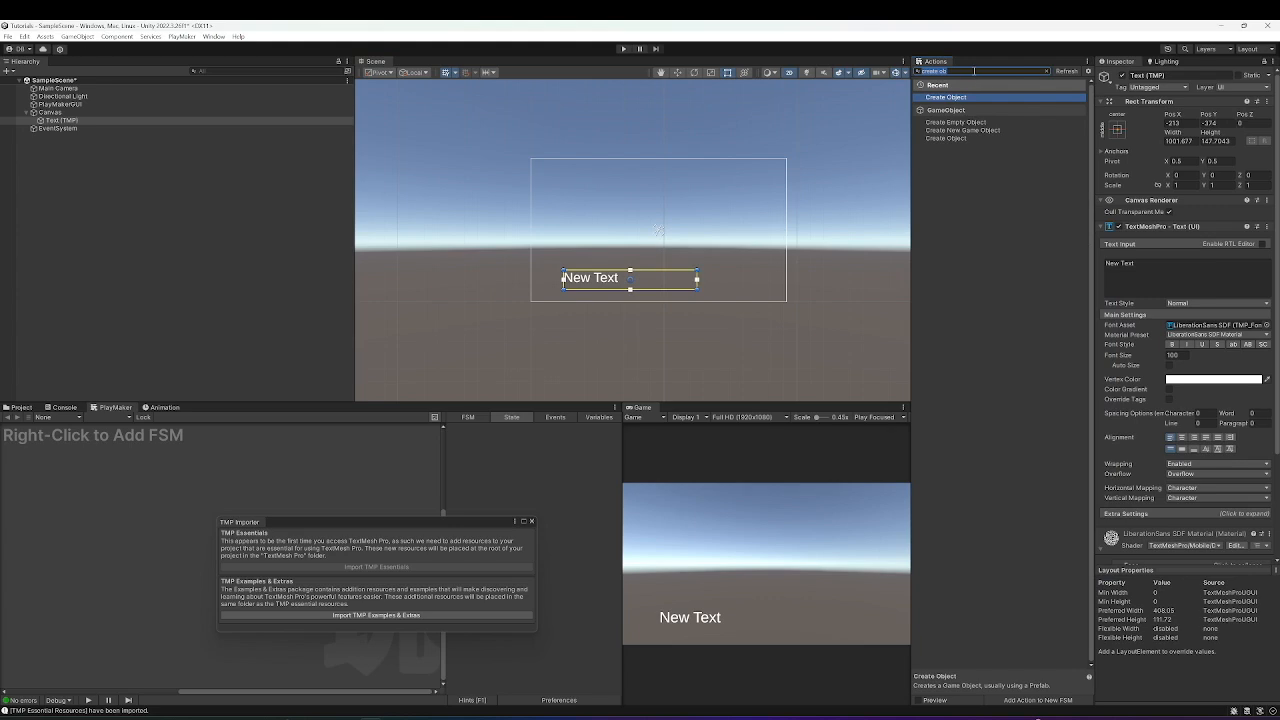
pyautogui.press('BackSpace')
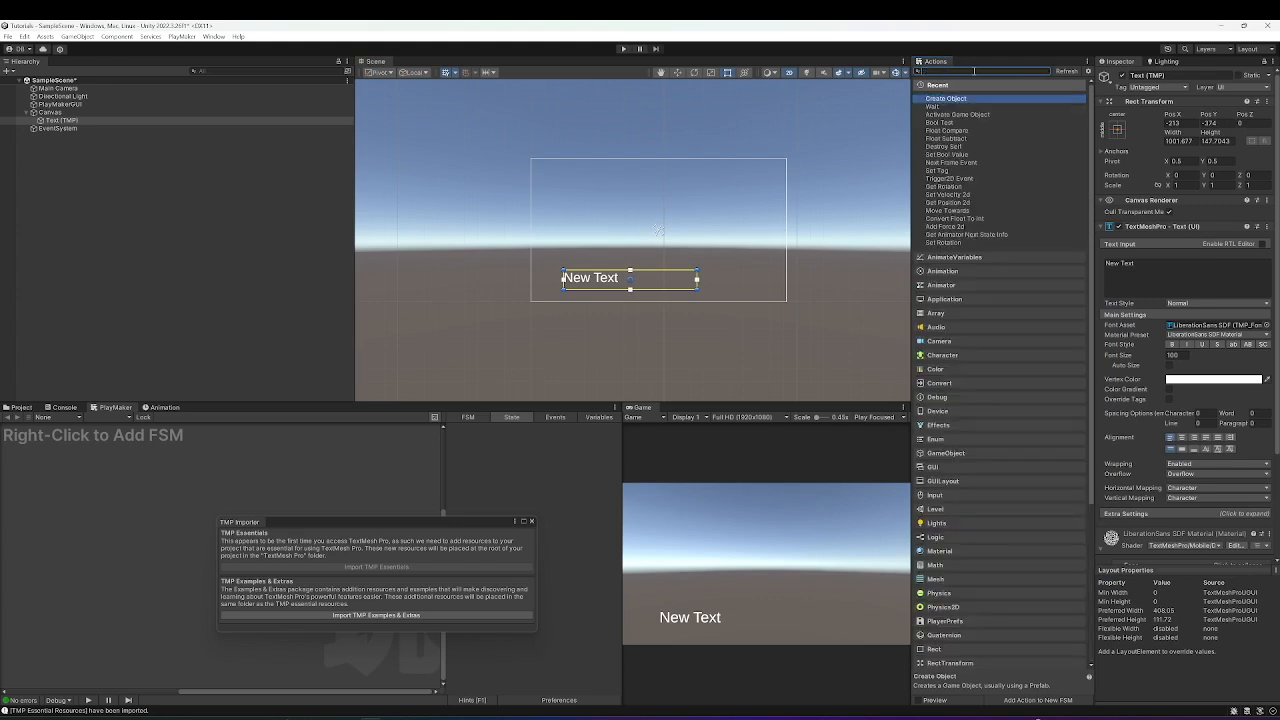
pyautogui.write('ui set')
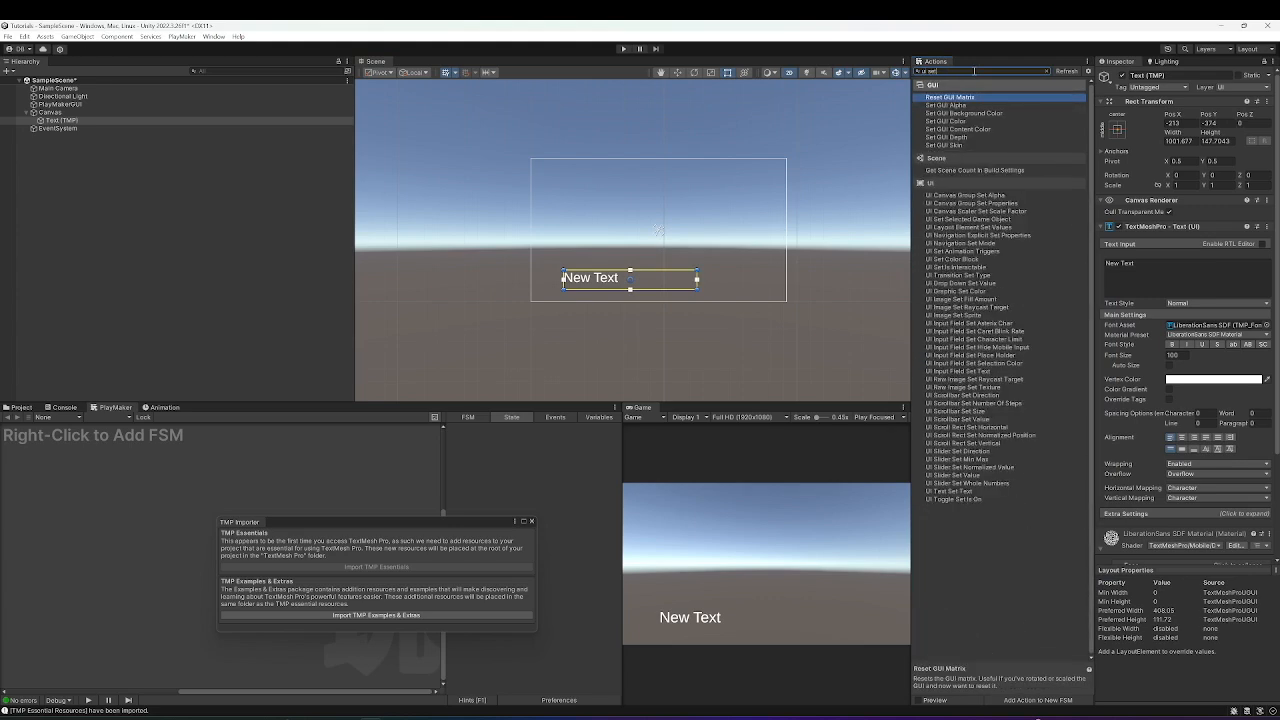
# Search actions for 'set text' and add UI Text Set Text to a new FSM on Text (TMP).
pyautogui.press('BackSpace')
pyautogui.press('BackSpace')
pyautogui.press('BackSpace')
pyautogui.press('BackSpace')
pyautogui.press('BackSpace')
pyautogui.press('BackSpace')
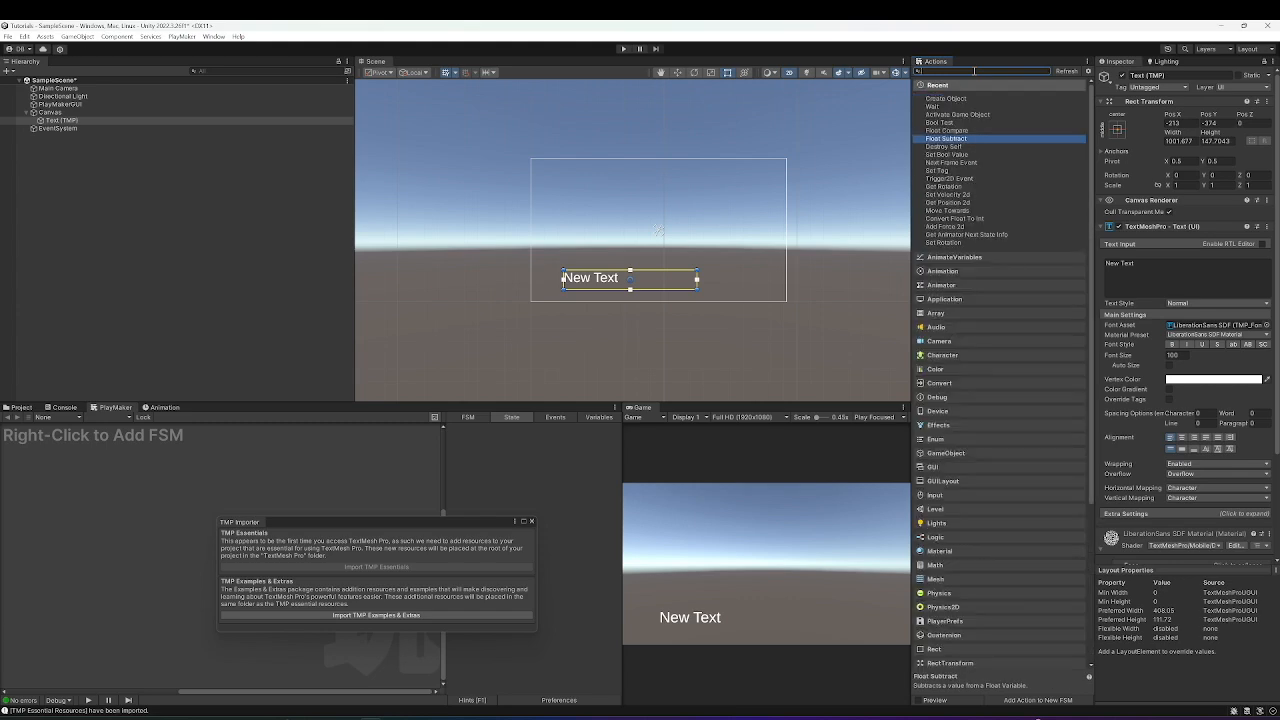
pyautogui.write('set')
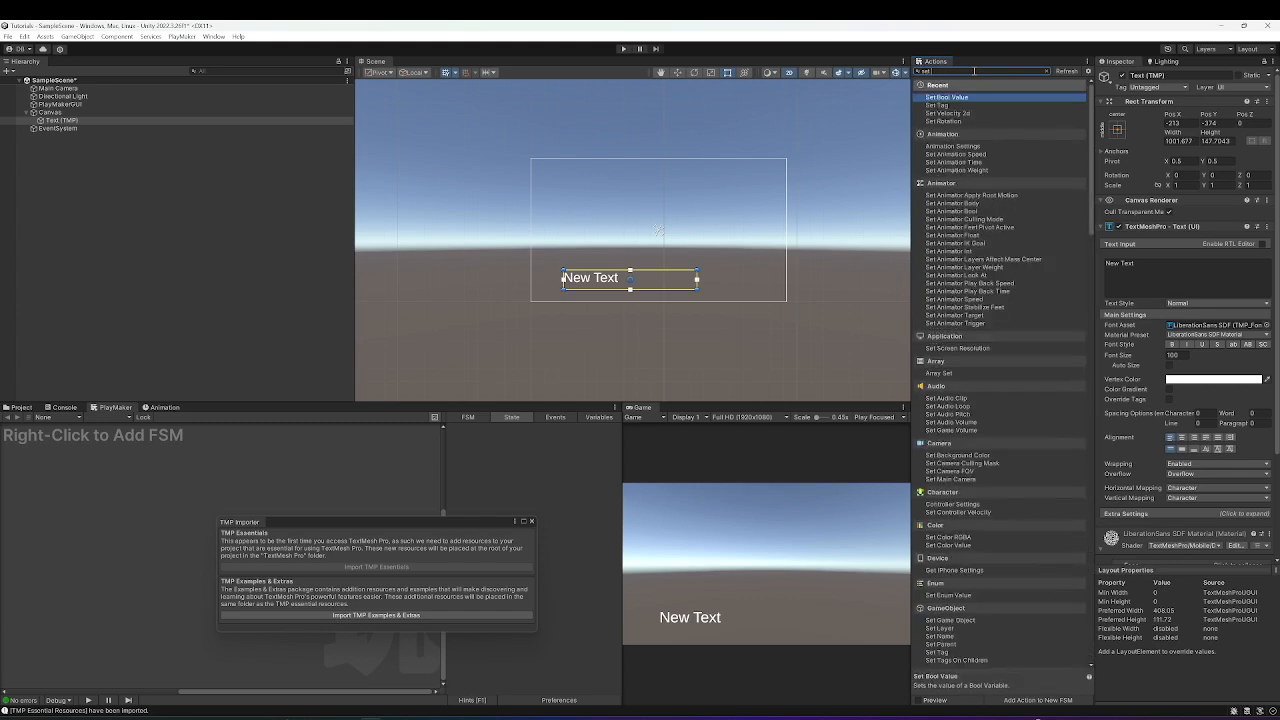
pyautogui.write(' text')
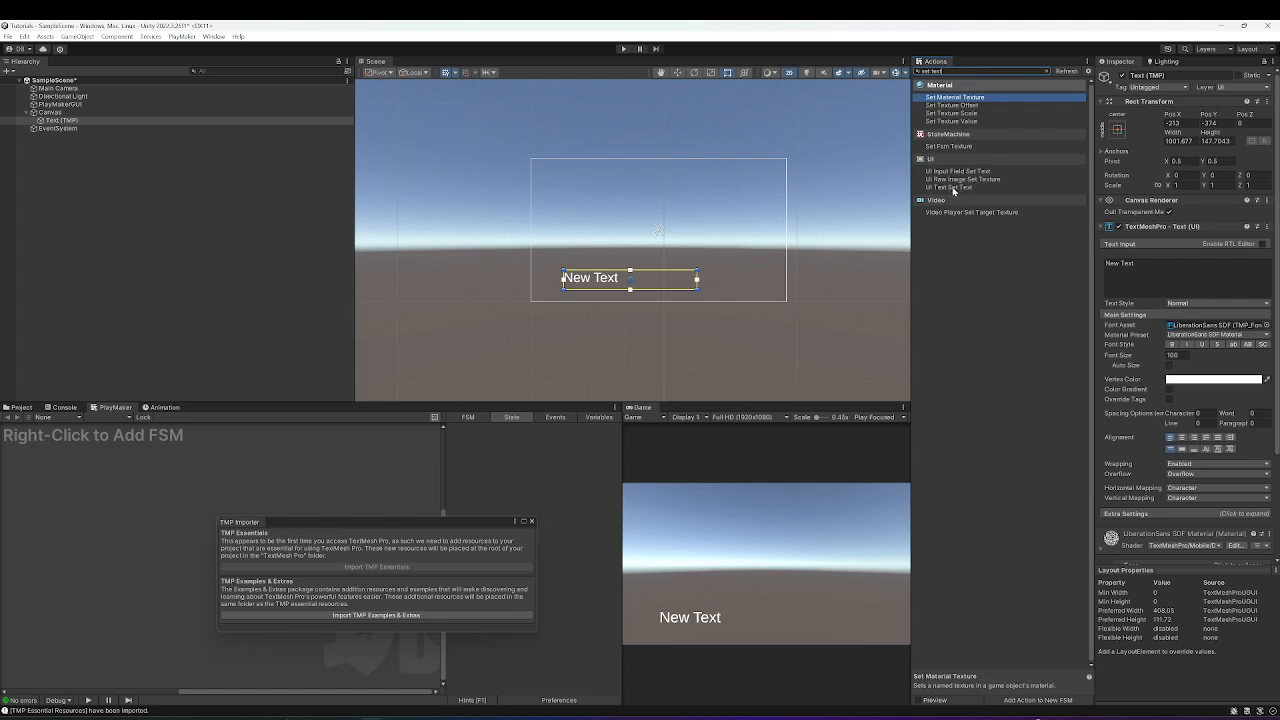
pyautogui.click(954, 189)
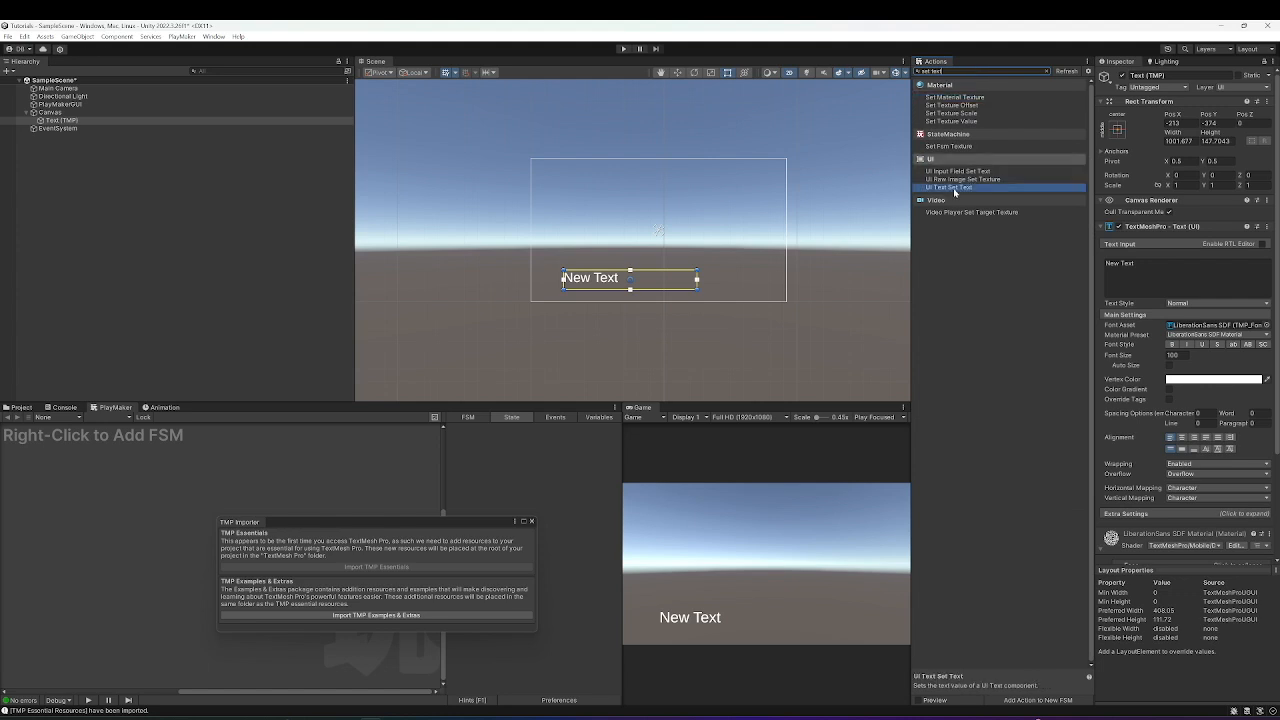
pyautogui.doubleClick(954, 189)
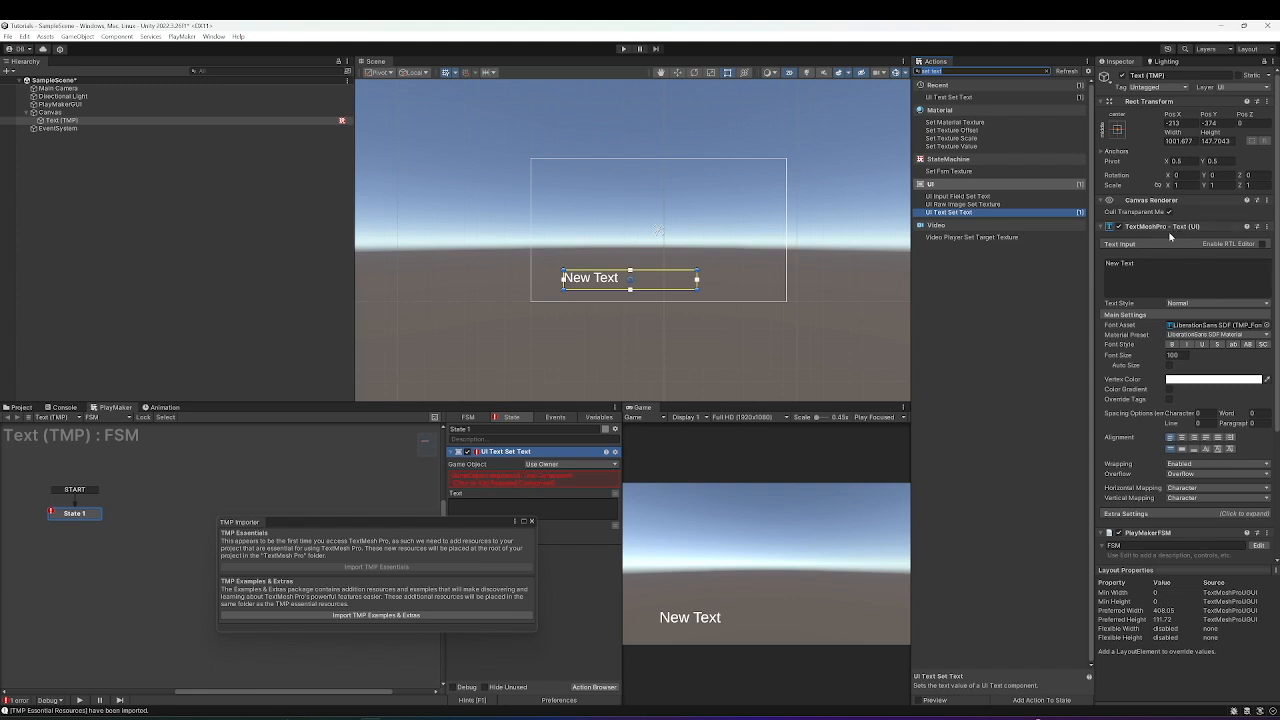
# Try targeting Text (TMP) via Specify Game Object, then remove the UI Text Set Text action.
pyautogui.click(531, 522)
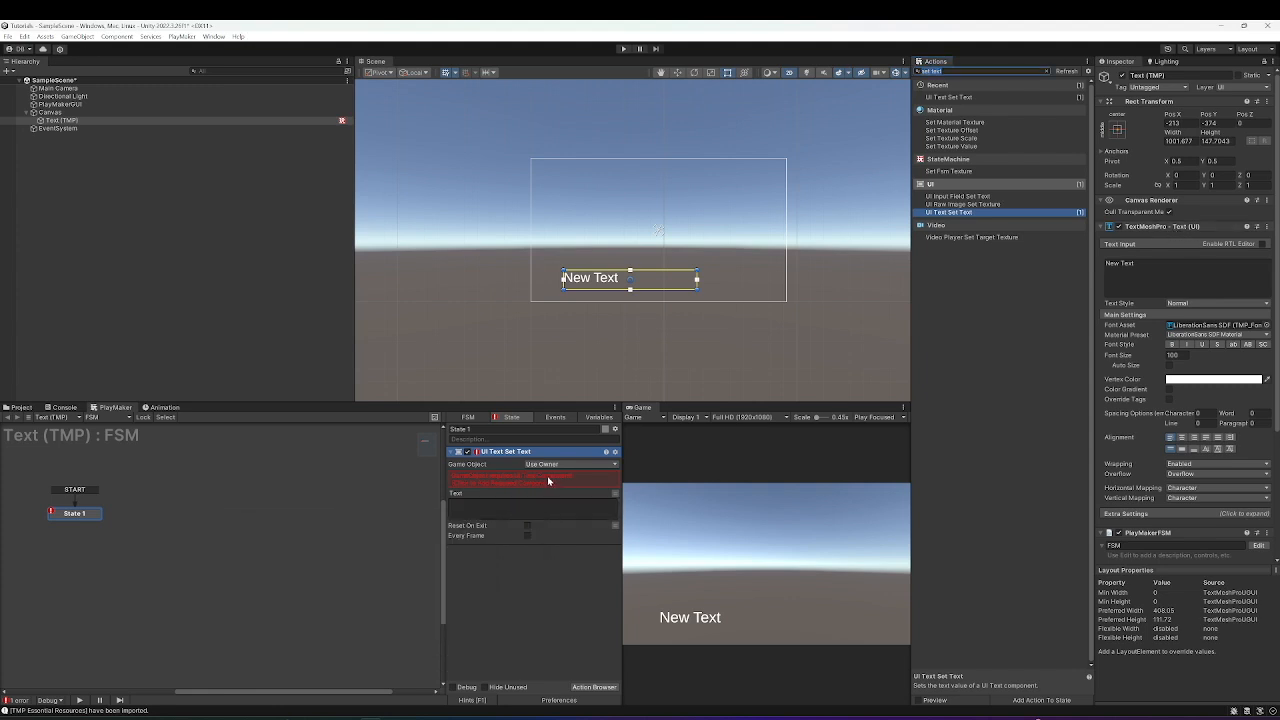
pyautogui.click(556, 465)
pyautogui.click(576, 488)
pyautogui.moveTo(66, 121); pyautogui.dragTo(575, 476)
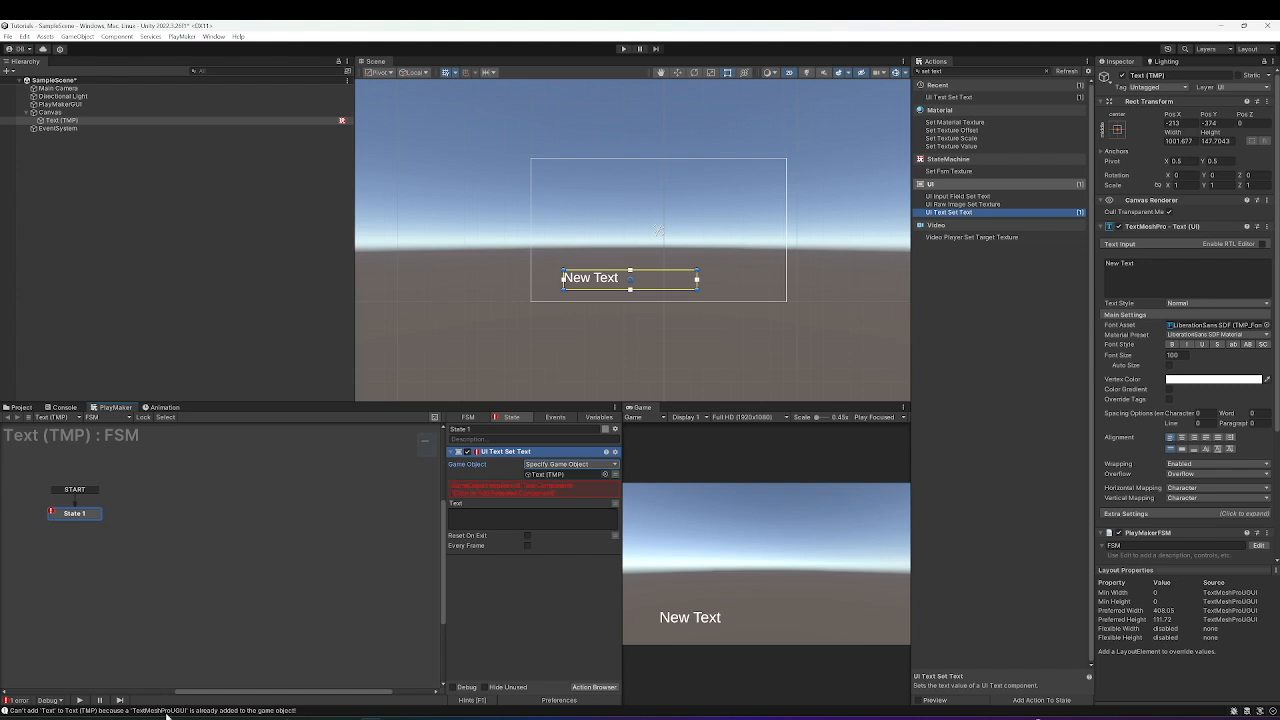
pyautogui.click(615, 452)
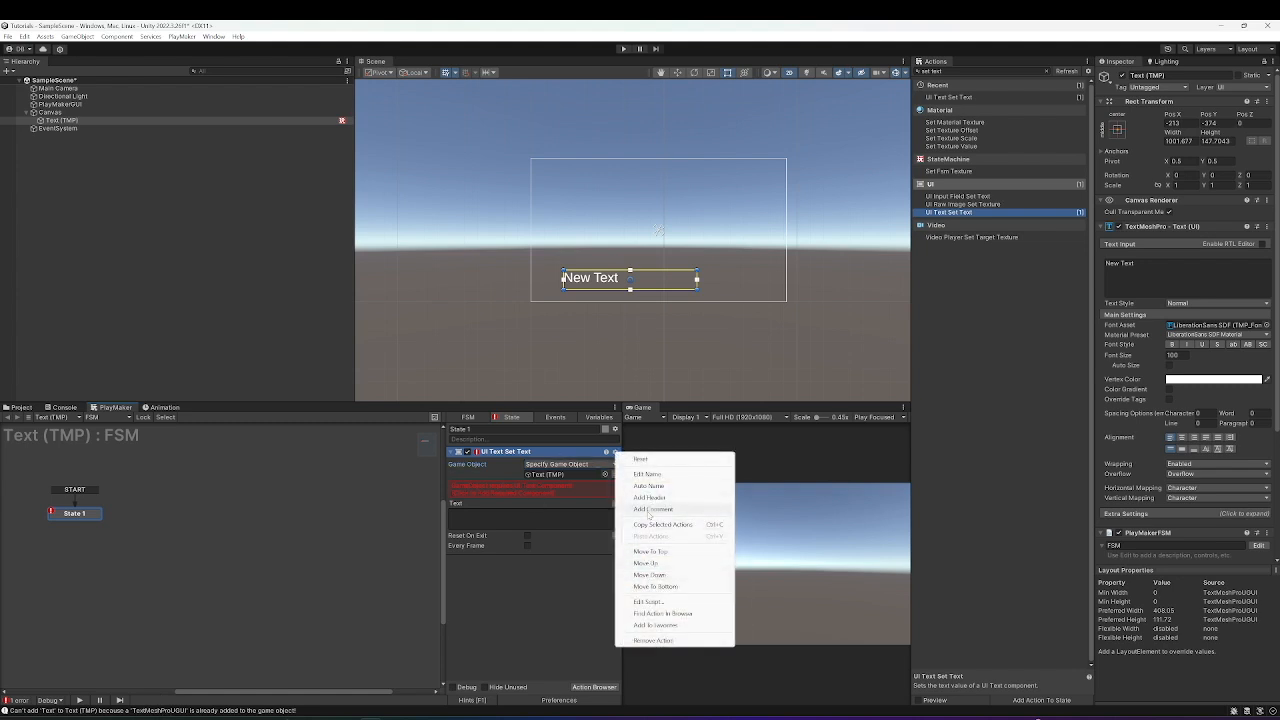
pyautogui.click(652, 640)
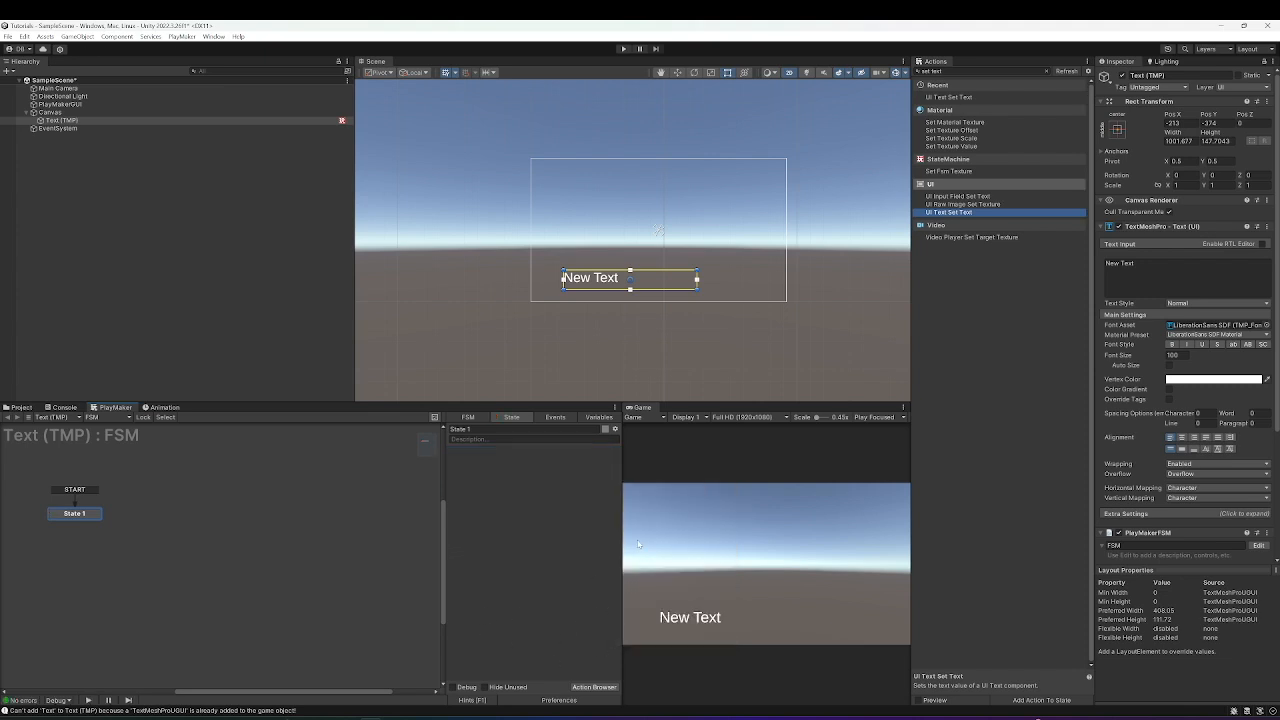
# Search the Ecosystem for 'Textmesh Pro' and import the Text Mesh Pro2022 package.
pyautogui.hotkey('alt', 'e')
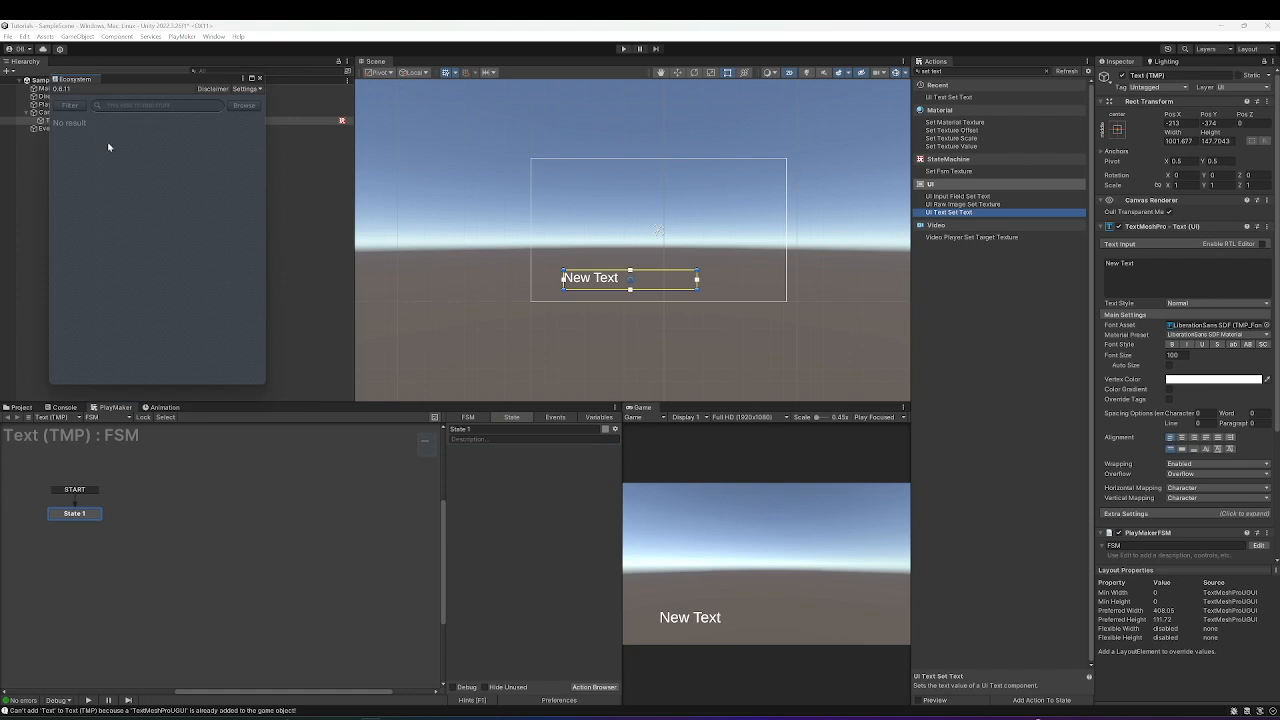
pyautogui.moveTo(163, 79); pyautogui.dragTo(673, 166)
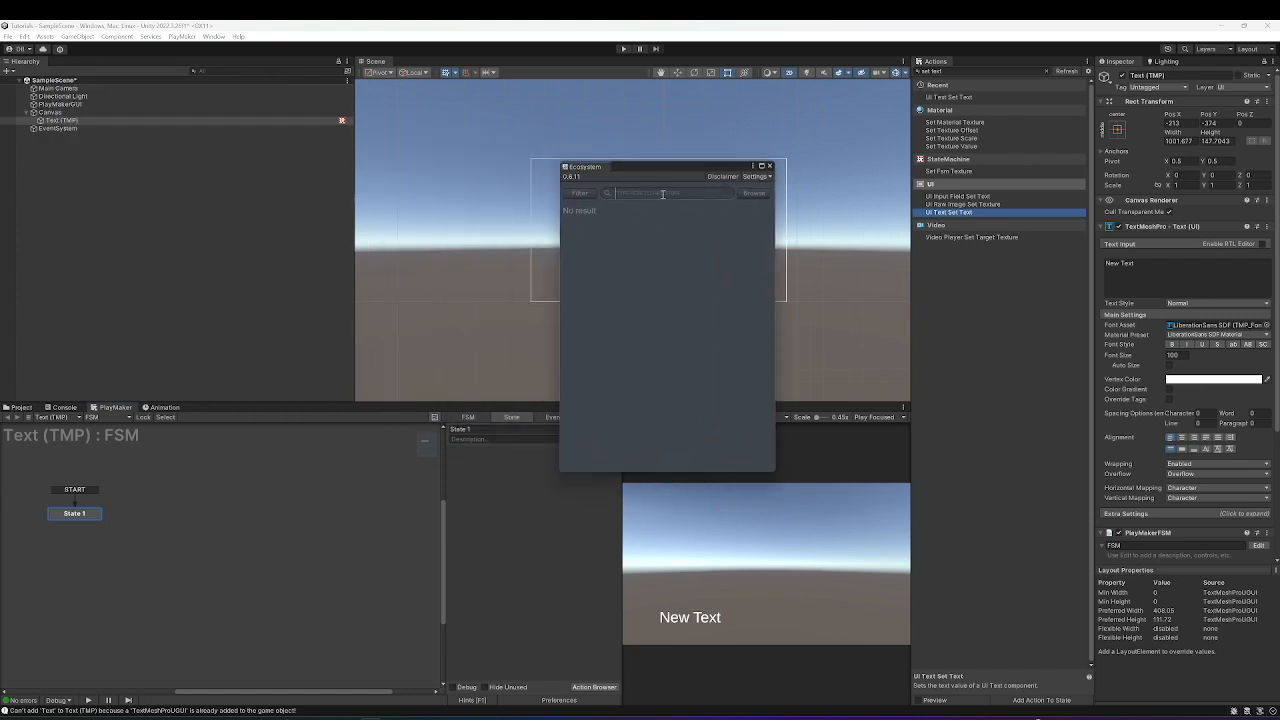
pyautogui.write('Textmesh Pro')
pyautogui.press('Return')
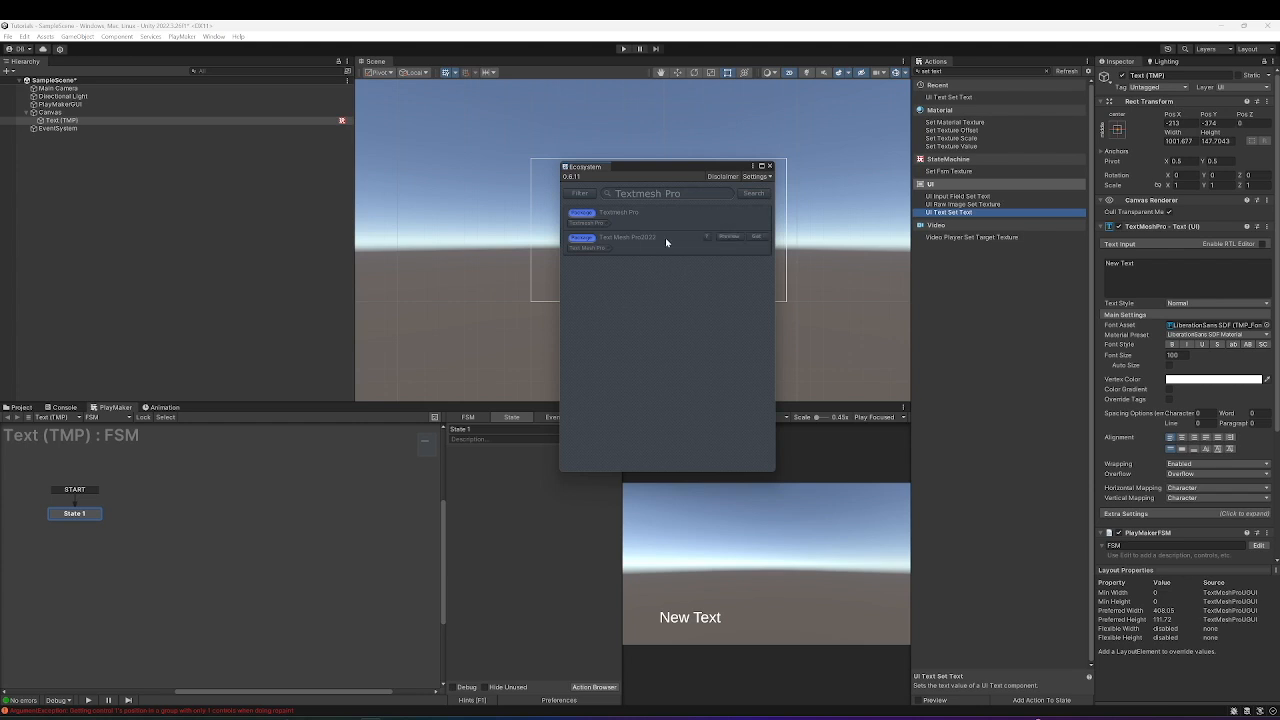
pyautogui.moveTo(628, 243)
pyautogui.click(748, 237)
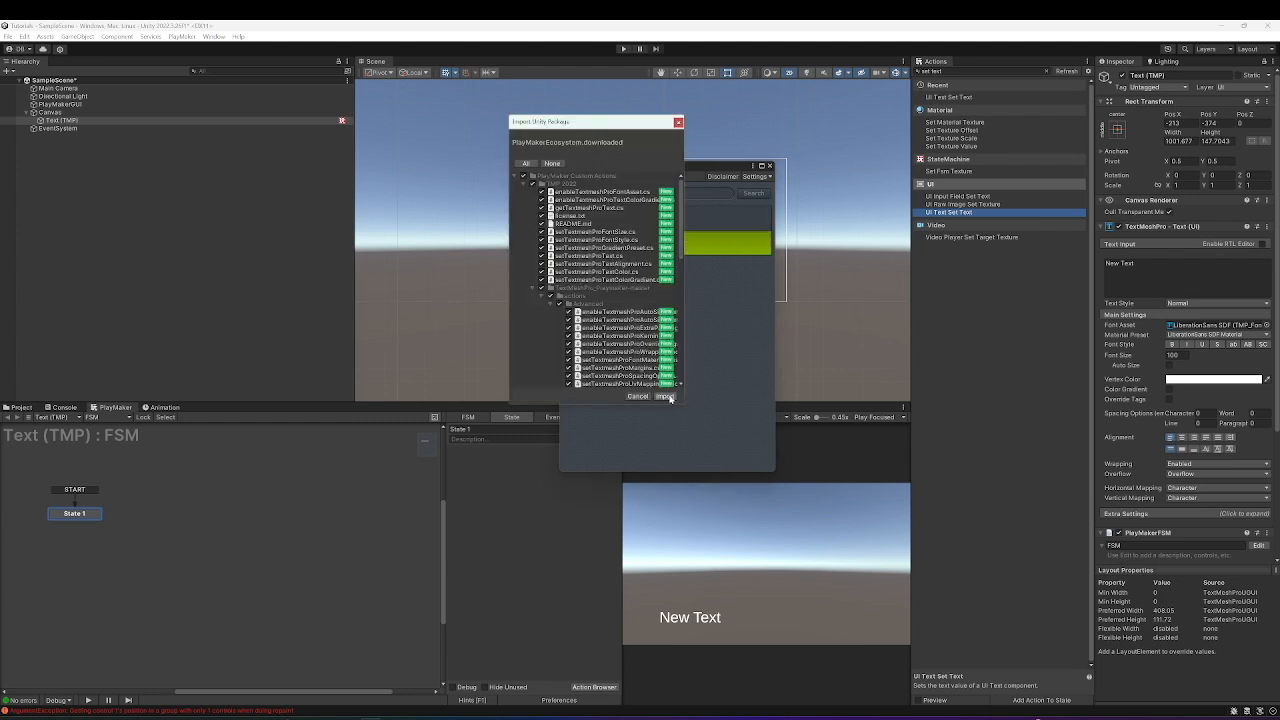
pyautogui.click(665, 396)
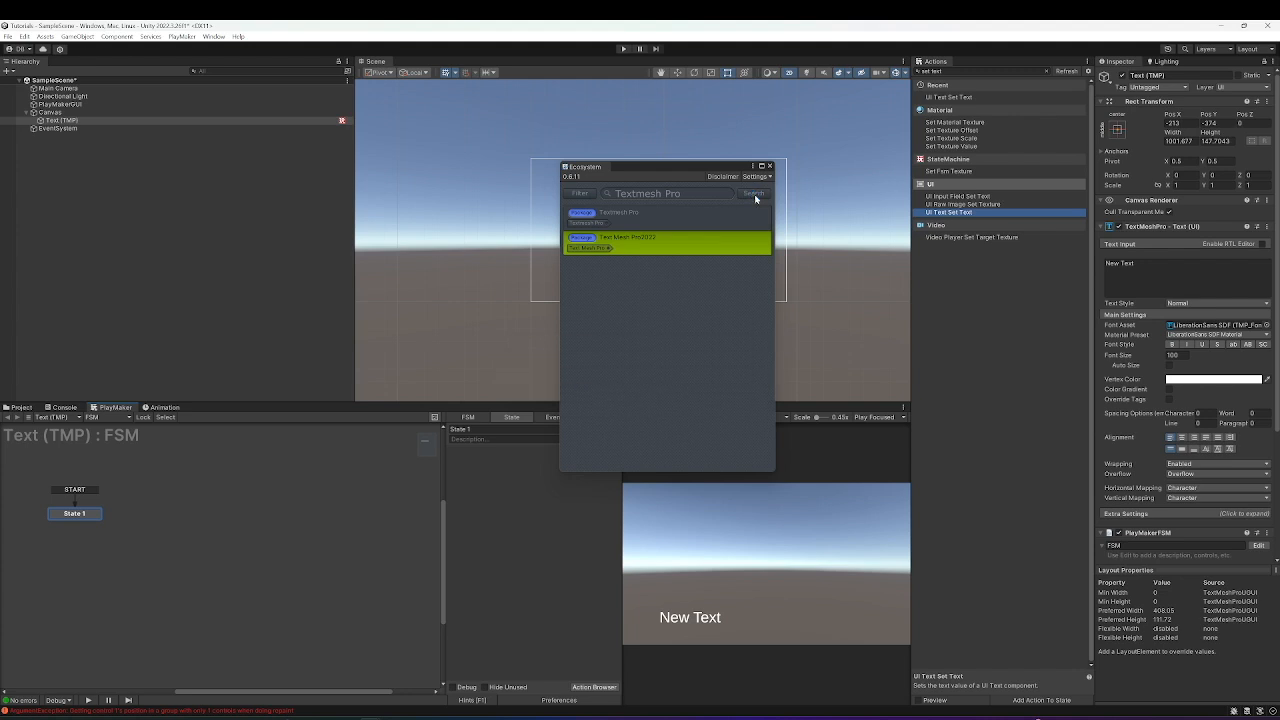
pyautogui.click(770, 167)
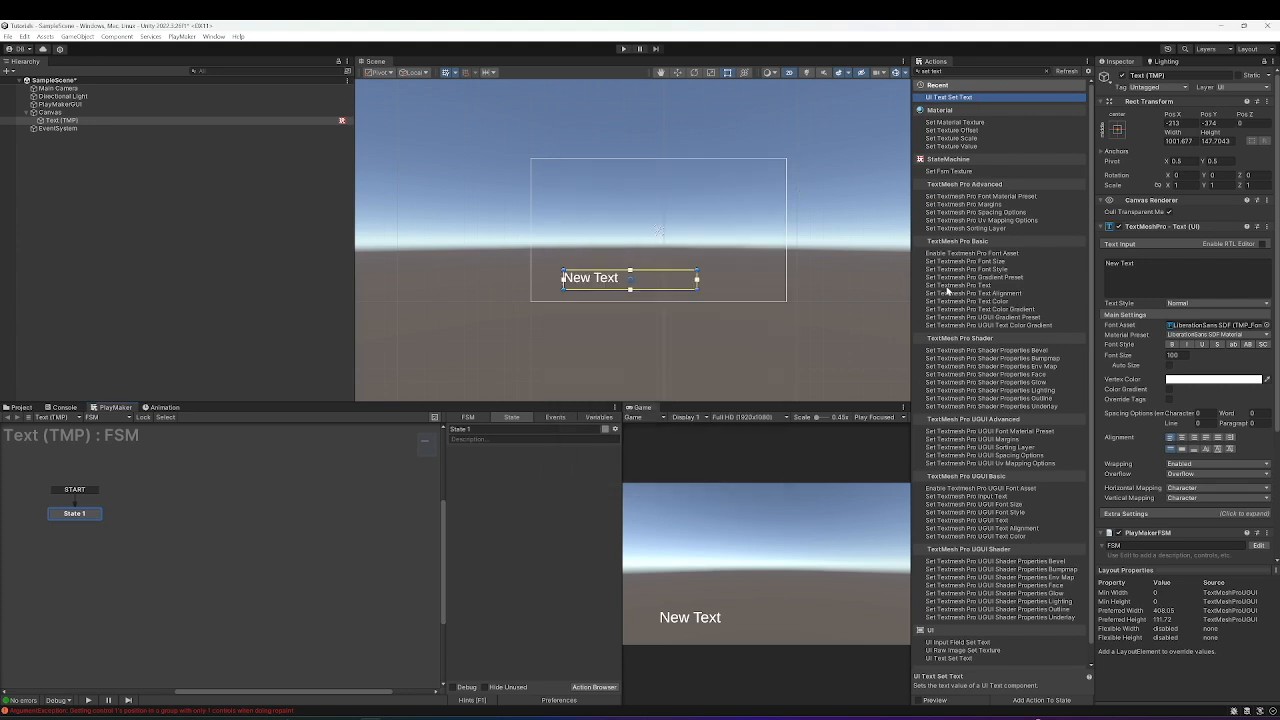
# Add then delete Set Textmesh Pro Text, and filter the Actions list by 'ugui'.
pyautogui.click(947, 286)
pyautogui.doubleClick(947, 287)
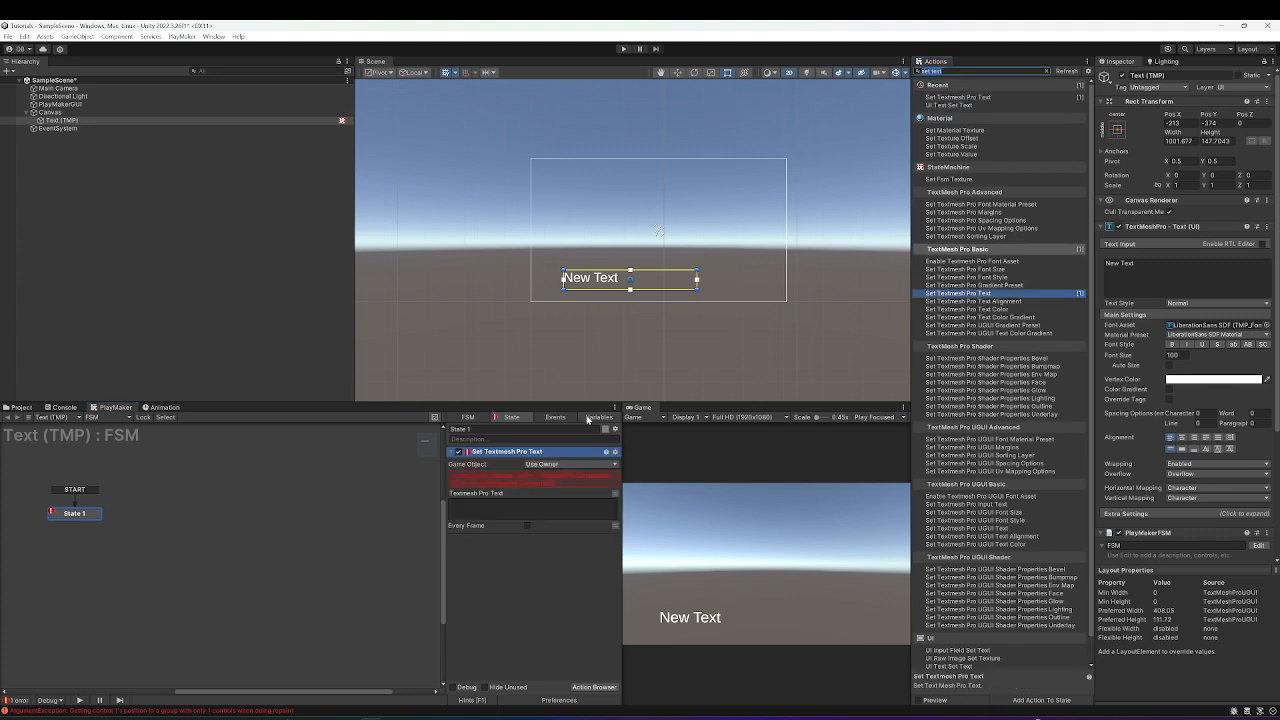
pyautogui.press('Delete')
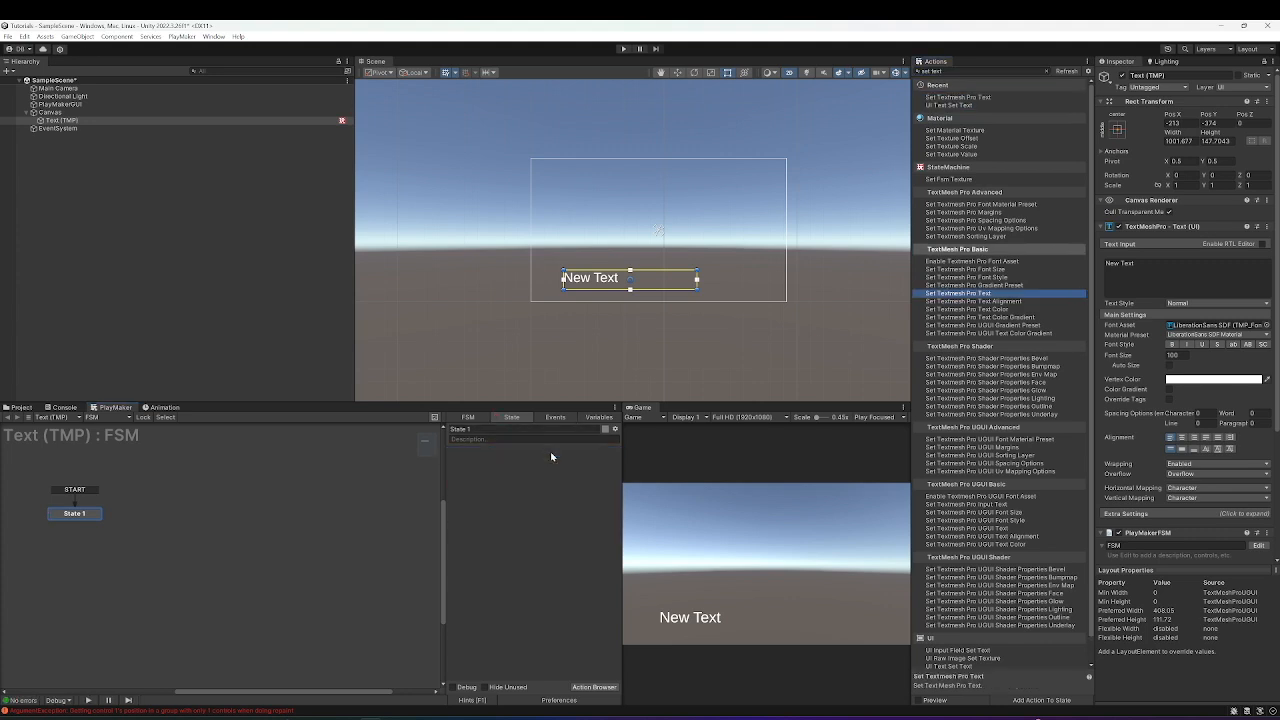
pyautogui.click(988, 70)
pyautogui.write('ugui')
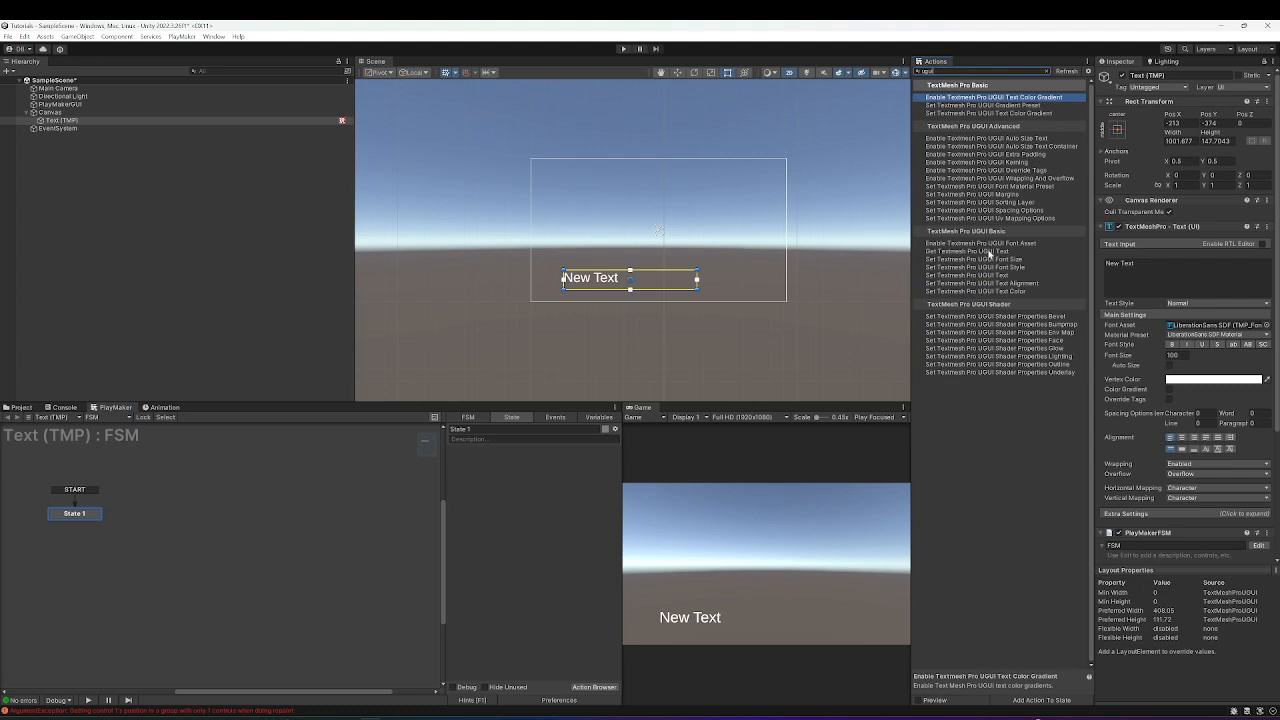
# Add Set Textmesh Pro UGUI Text on Use Owner with text 'Hello World!', running every frame.
pyautogui.click(948, 276)
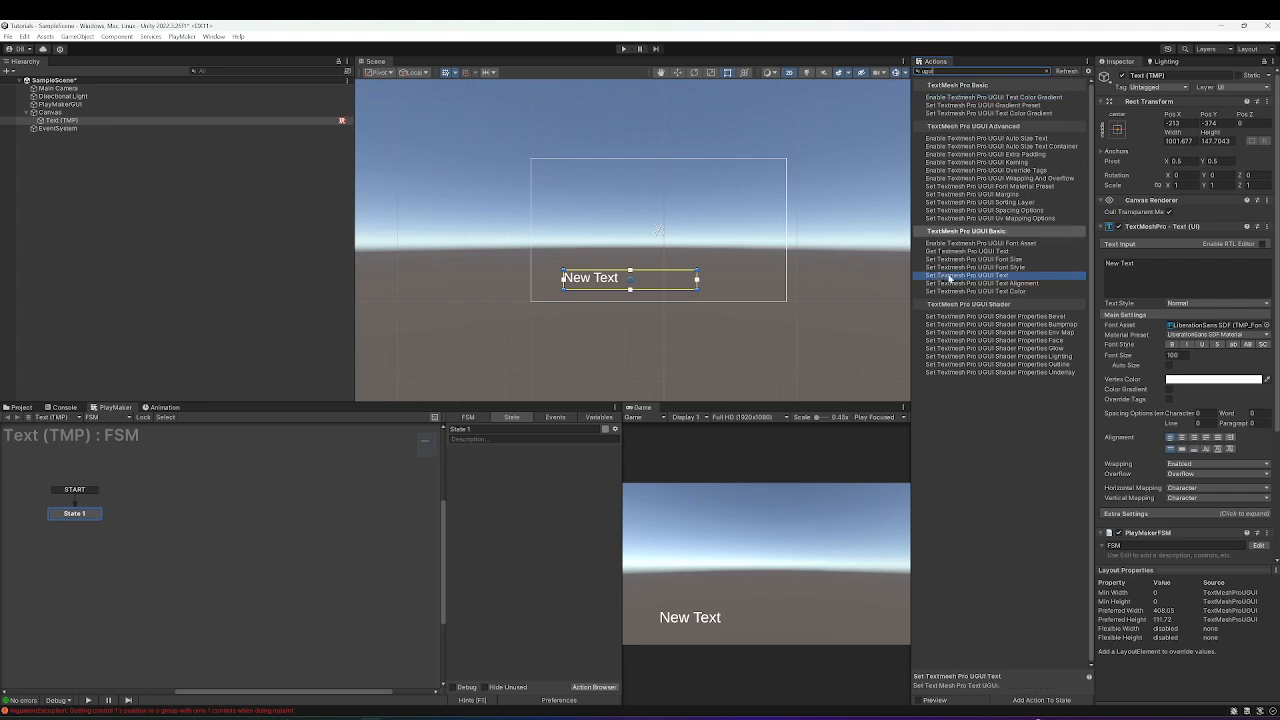
pyautogui.doubleClick(980, 281)
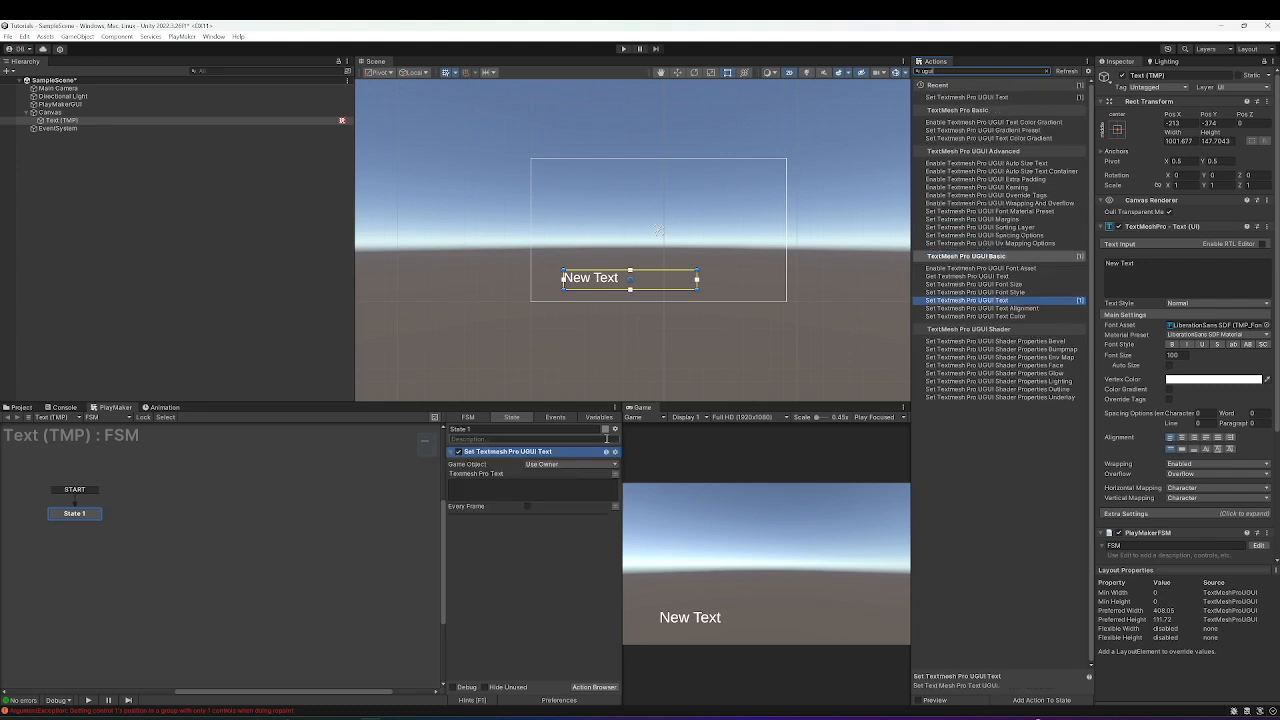
pyautogui.click(568, 465)
pyautogui.click(566, 488)
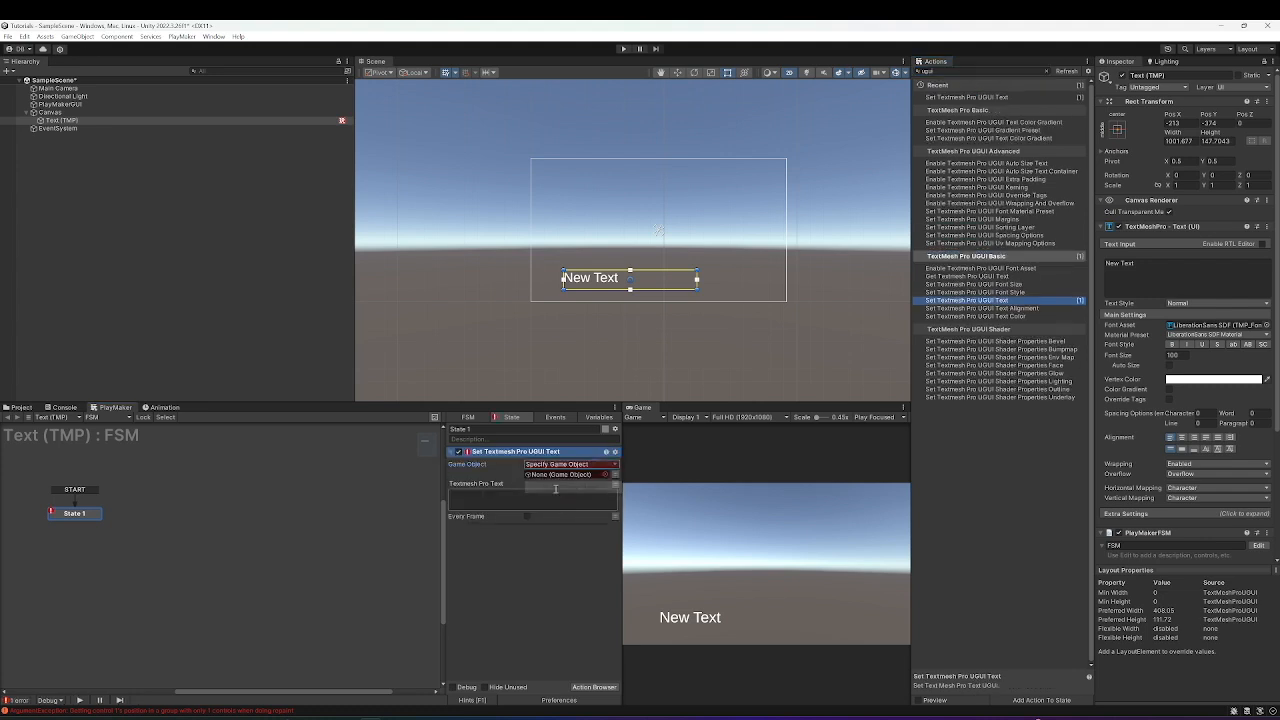
pyautogui.click(568, 465)
pyautogui.click(560, 476)
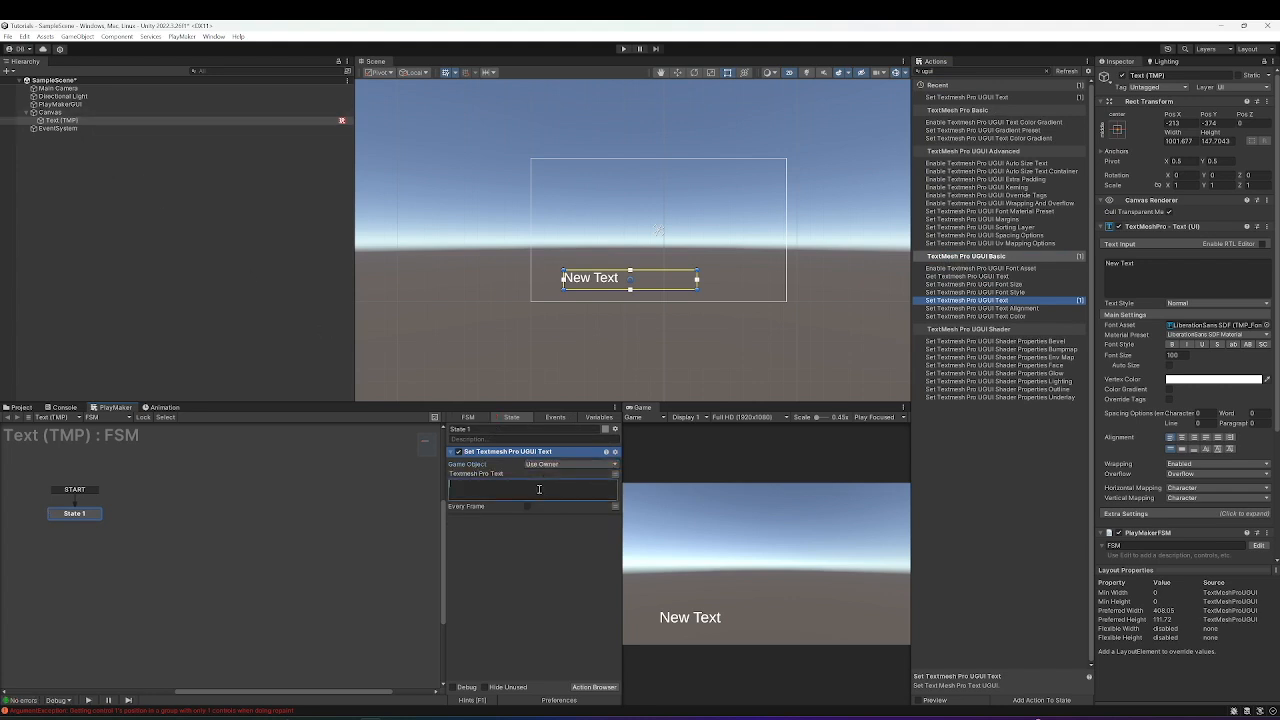
pyautogui.write('Hello World!')
pyautogui.click(527, 506)
# Test in play mode that the text reads 'Hello World!', then stop playing.
pyautogui.click(624, 49)
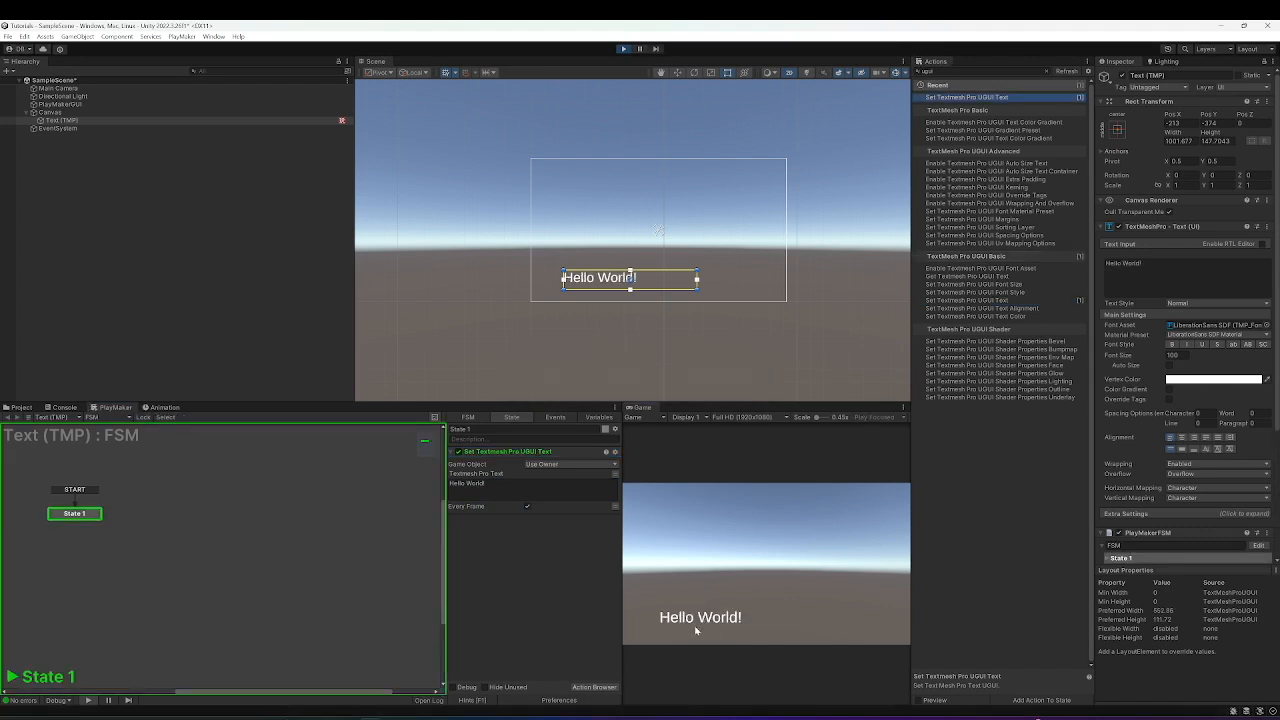
pyautogui.click(623, 48)
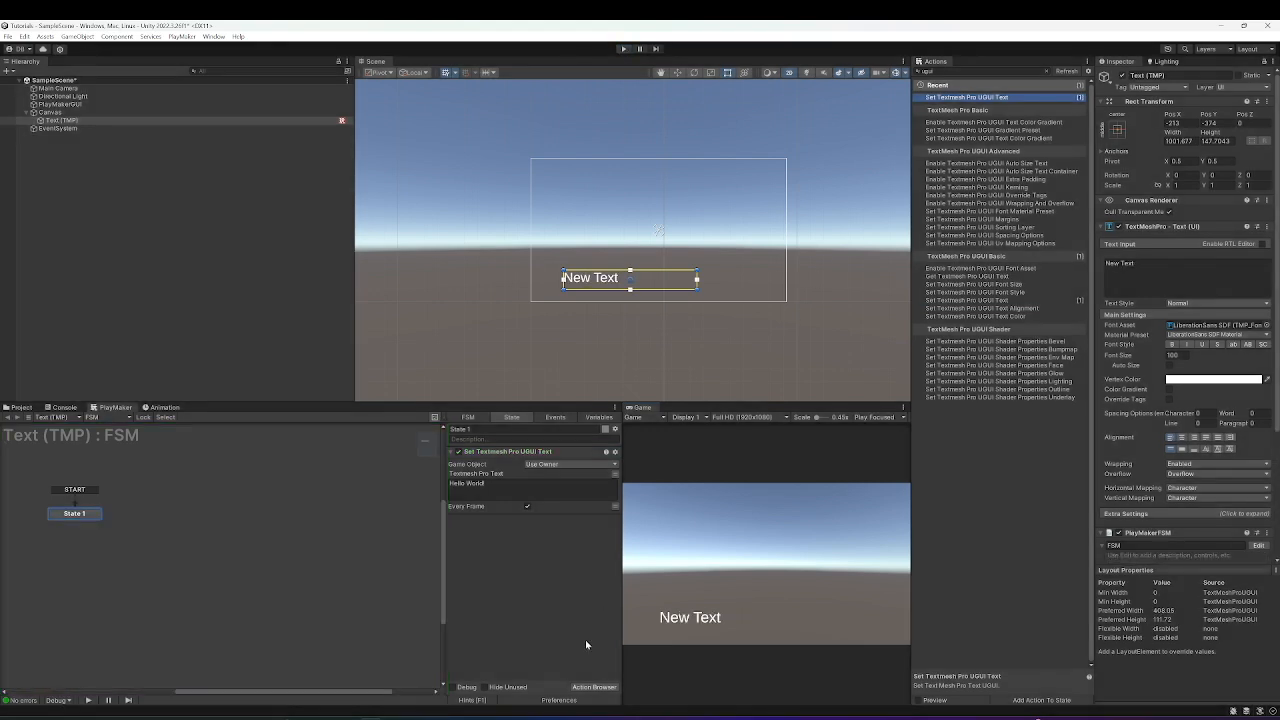